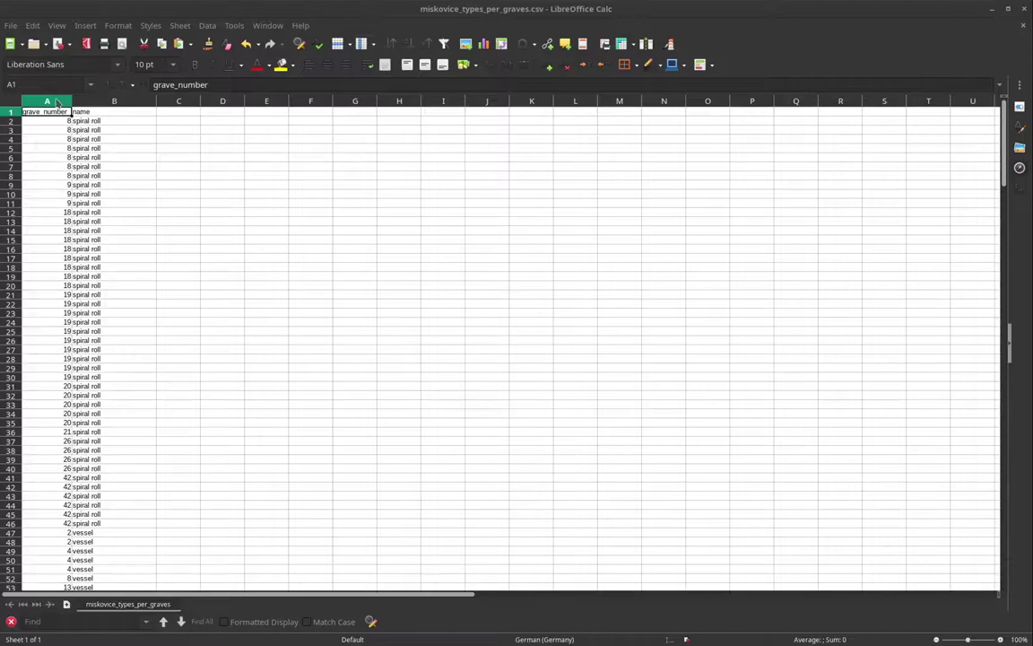
Start a new pivot table using the selected grave_number and name columns as its source
{"action": "left_click_drag", "start_coordinate": [52, 100], "coordinate": [90, 104]}
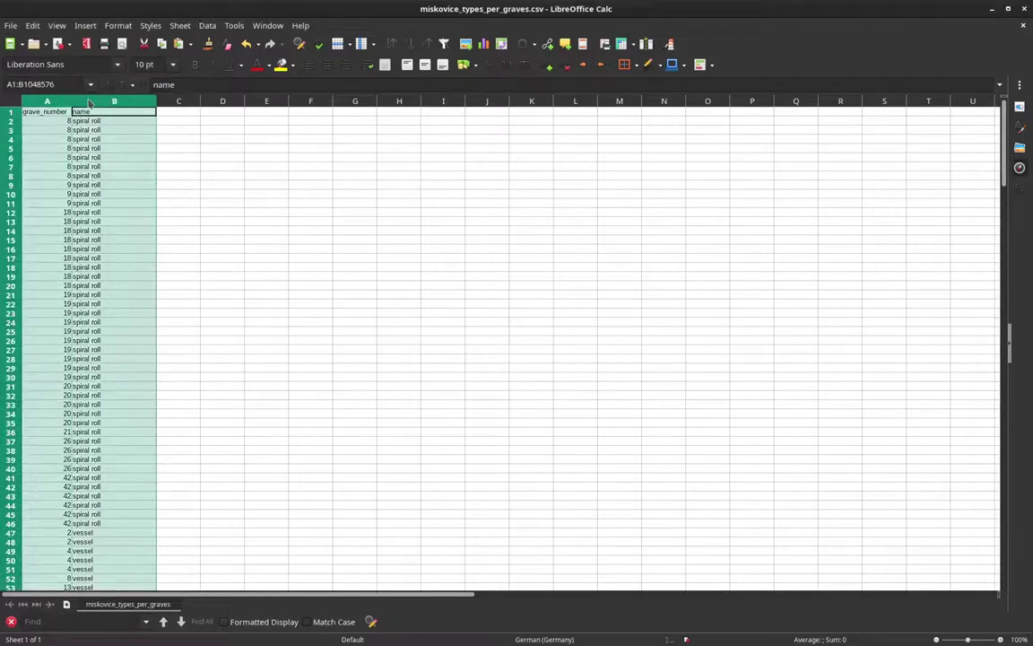
{"action": "left_click", "coordinate": [207, 25]}
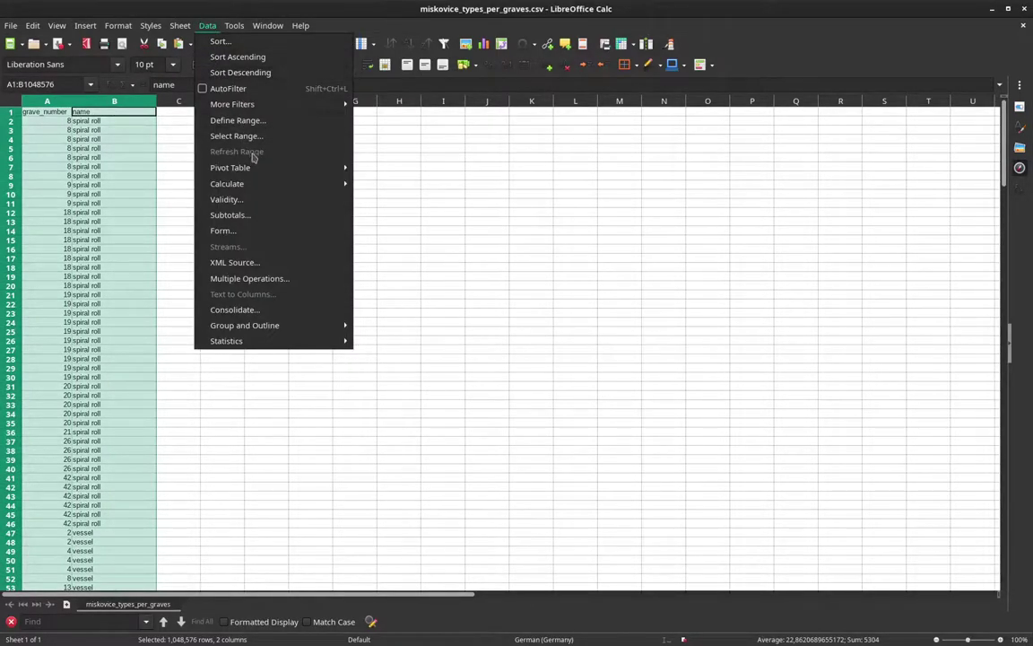
{"action": "mouse_move", "coordinate": [255, 170]}
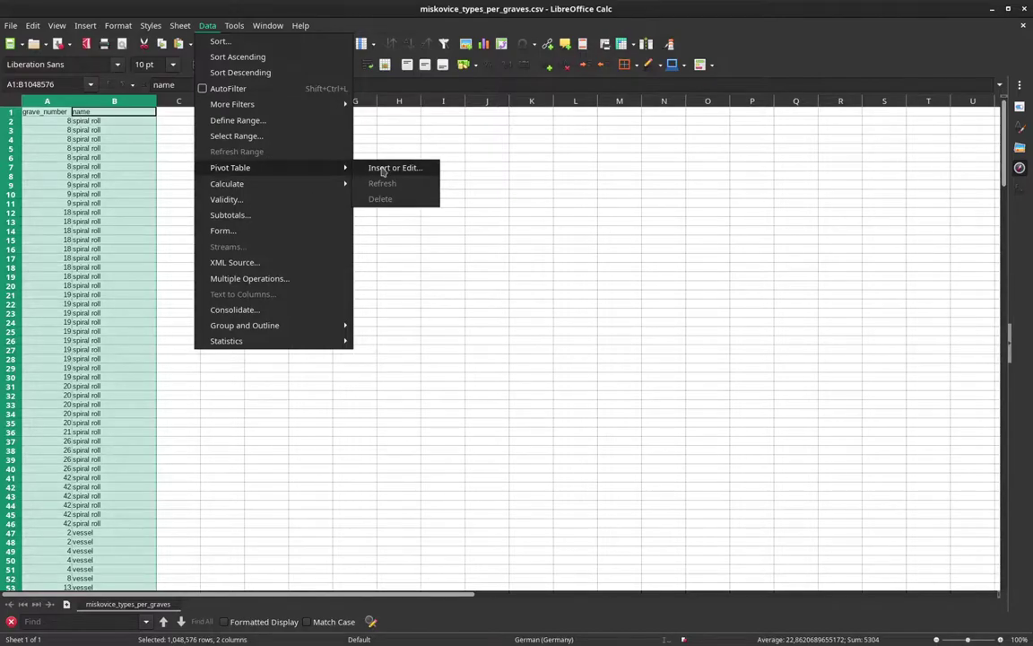
{"action": "left_click", "coordinate": [382, 170]}
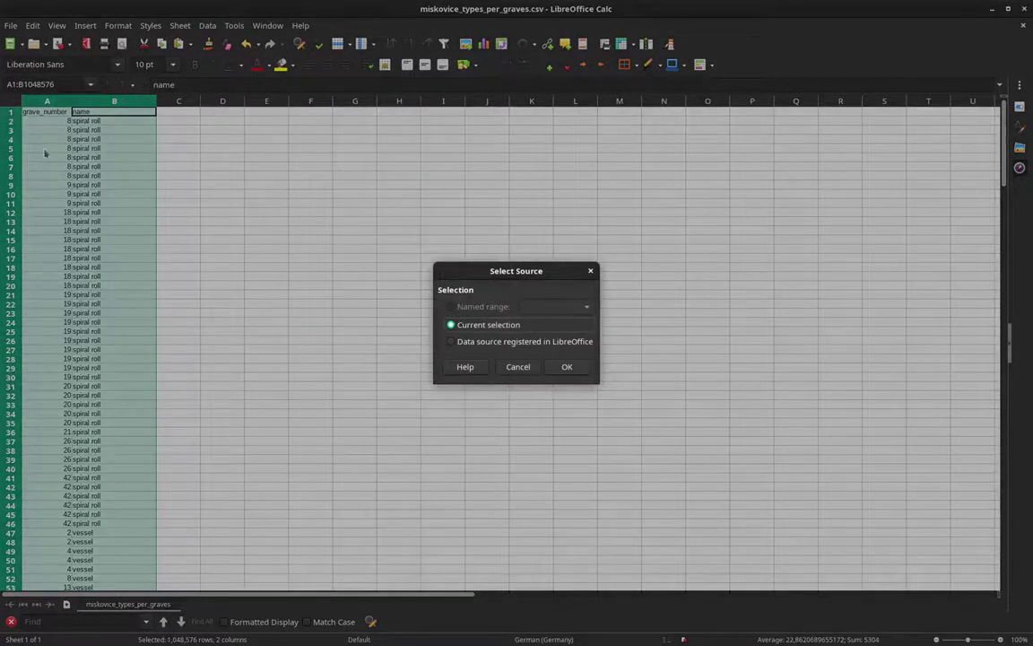
{"action": "left_click", "coordinate": [566, 366]}
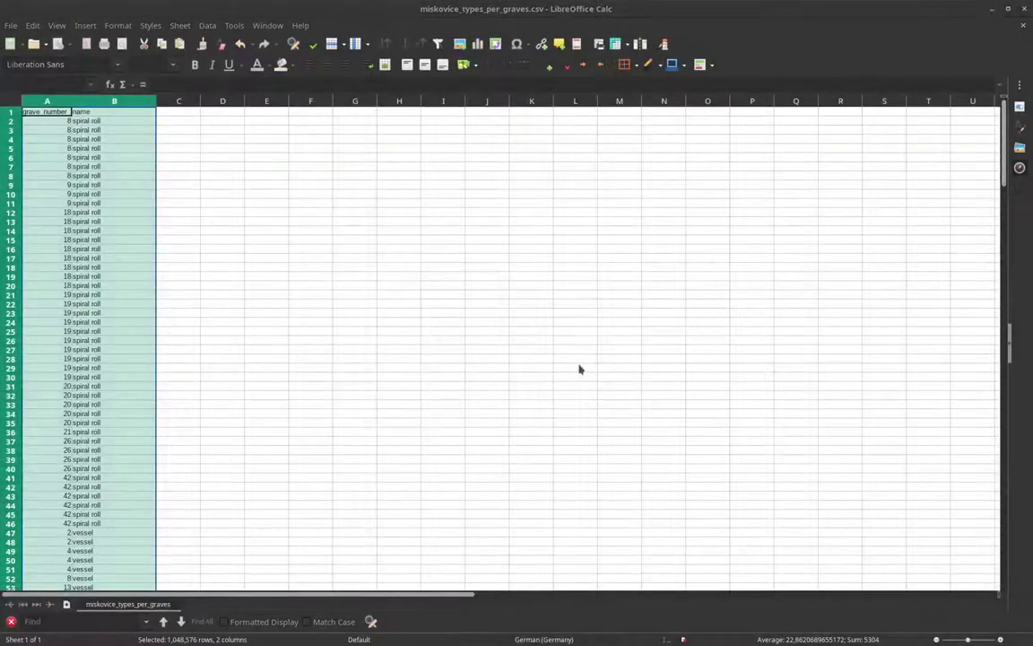
Lay out the pivot with grave_number as rows, name as columns, and Count of name as data
{"action": "left_click_drag", "start_coordinate": [470, 130], "coordinate": [393, 188]}
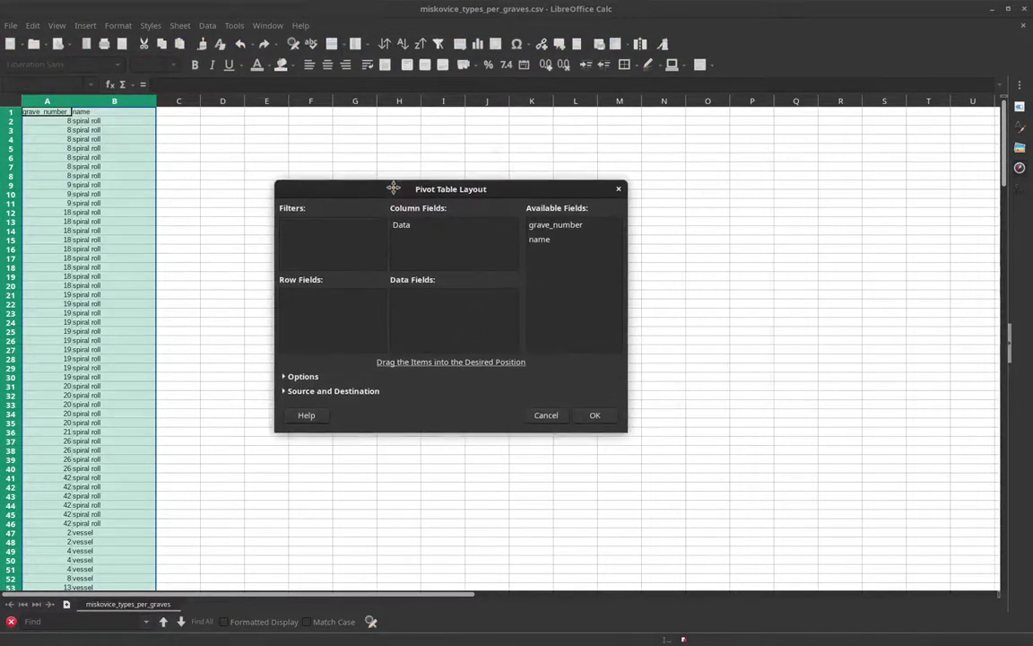
{"action": "left_click_drag", "start_coordinate": [553, 225], "coordinate": [339, 314]}
{"action": "left_click_drag", "start_coordinate": [549, 240], "coordinate": [445, 239]}
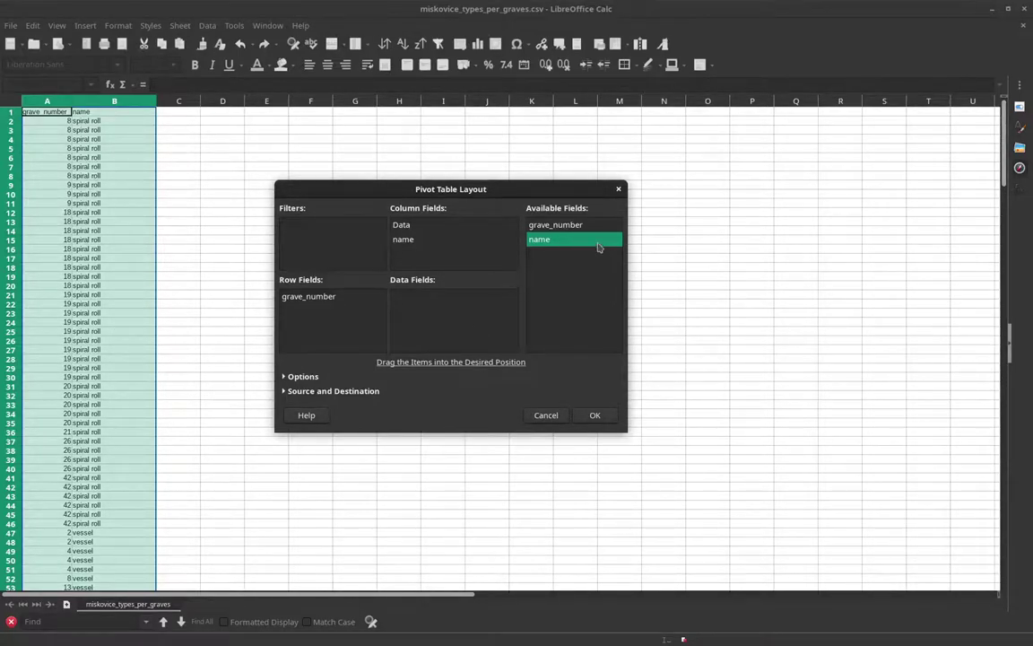
{"action": "left_click_drag", "start_coordinate": [598, 247], "coordinate": [421, 299]}
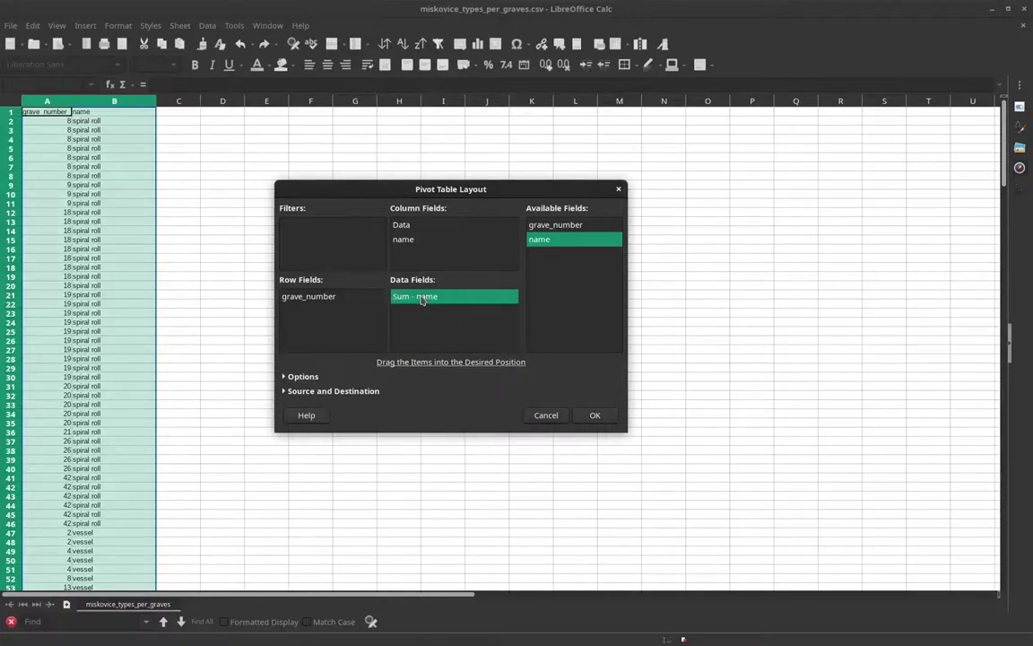
{"action": "double_click", "coordinate": [422, 299]}
{"action": "left_click", "coordinate": [399, 276]}
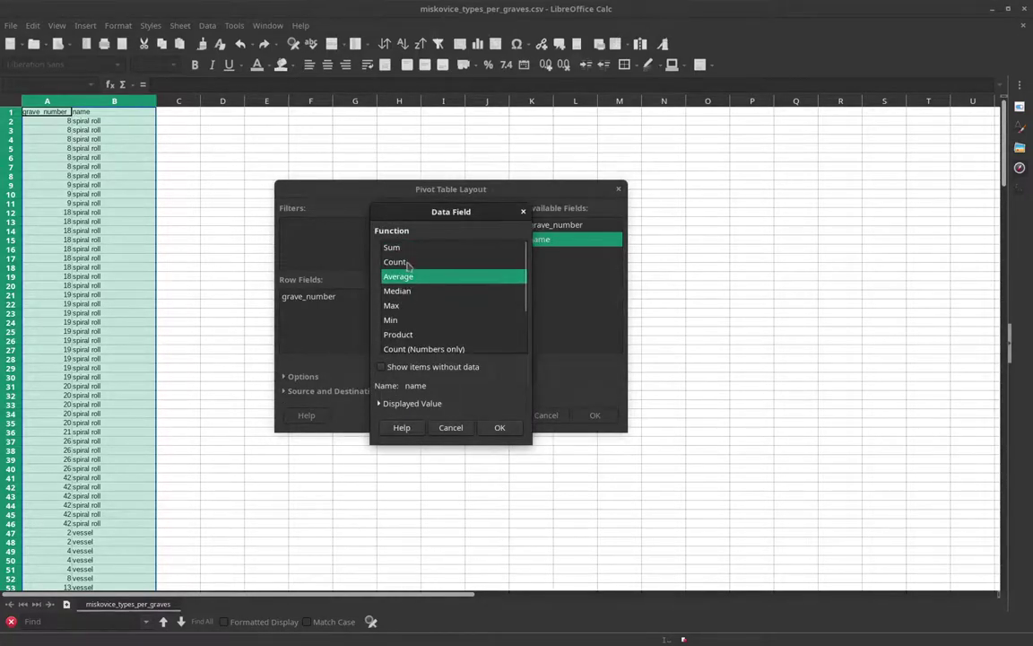
{"action": "left_click", "coordinate": [406, 262]}
{"action": "left_click", "coordinate": [499, 428]}
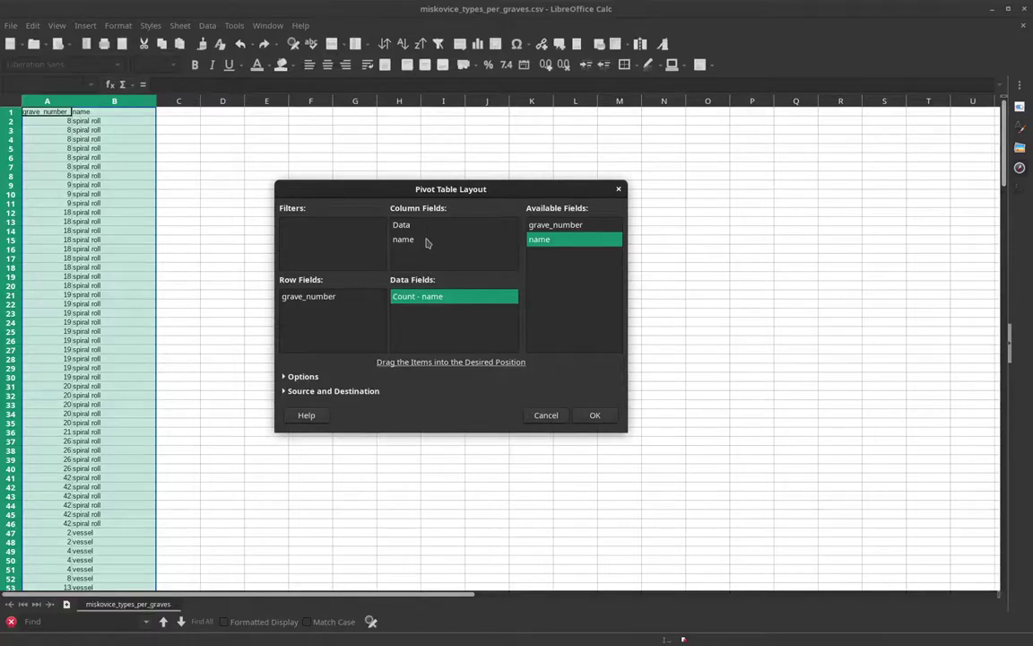
{"action": "left_click", "coordinate": [595, 415]}
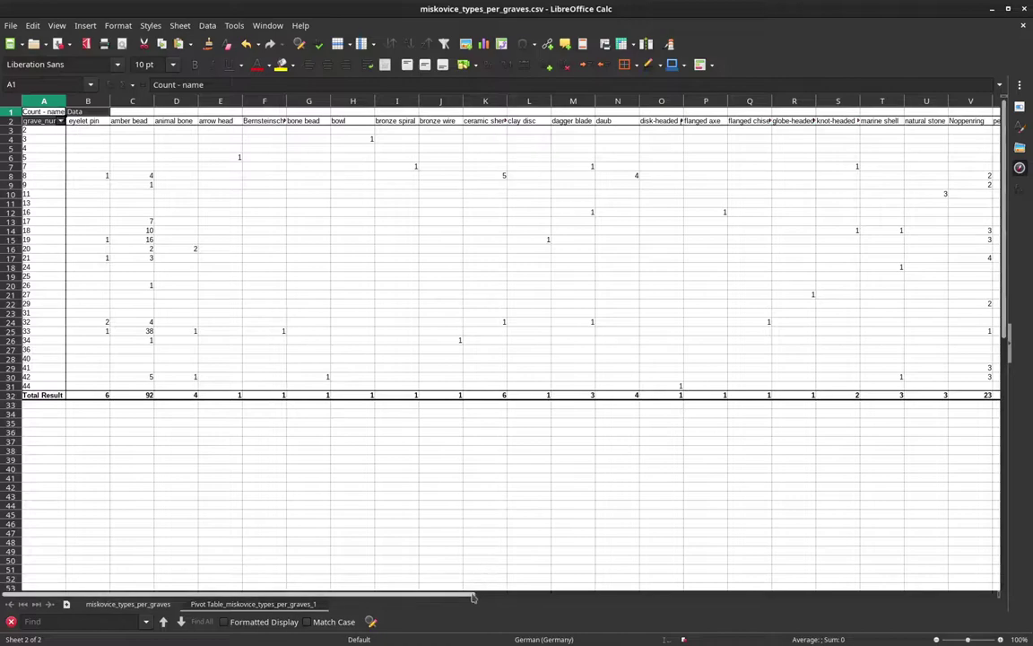
Copy the pivot counts A2:AE31, leaving out the total row and column
{"action": "left_click_drag", "start_coordinate": [473, 598], "coordinate": [661, 610]}
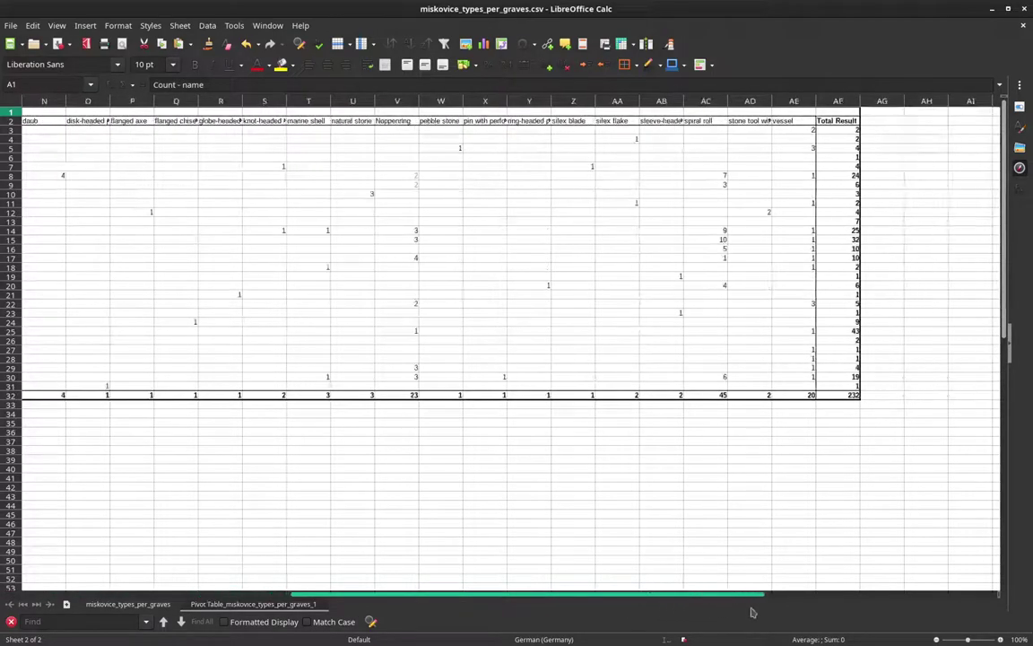
{"action": "left_click_drag", "start_coordinate": [797, 386], "coordinate": [33, 128]}
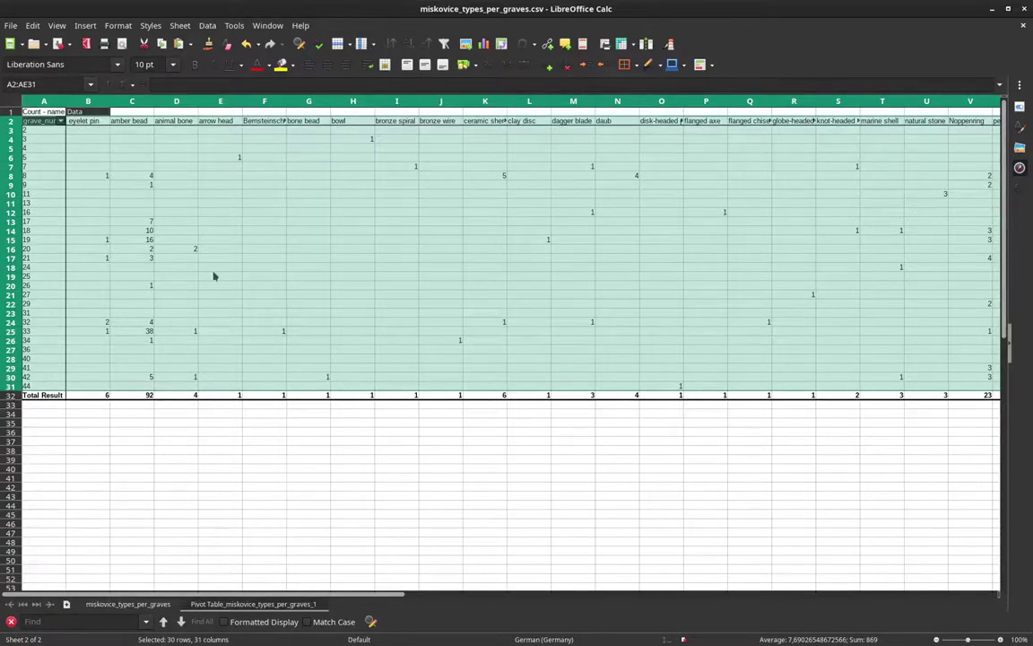
Paste the copied grave-by-type counts at A1 of a new spreadsheet and spot-check a few cells
{"action": "left_click", "coordinate": [11, 25]}
{"action": "mouse_move", "coordinate": [18, 40]}
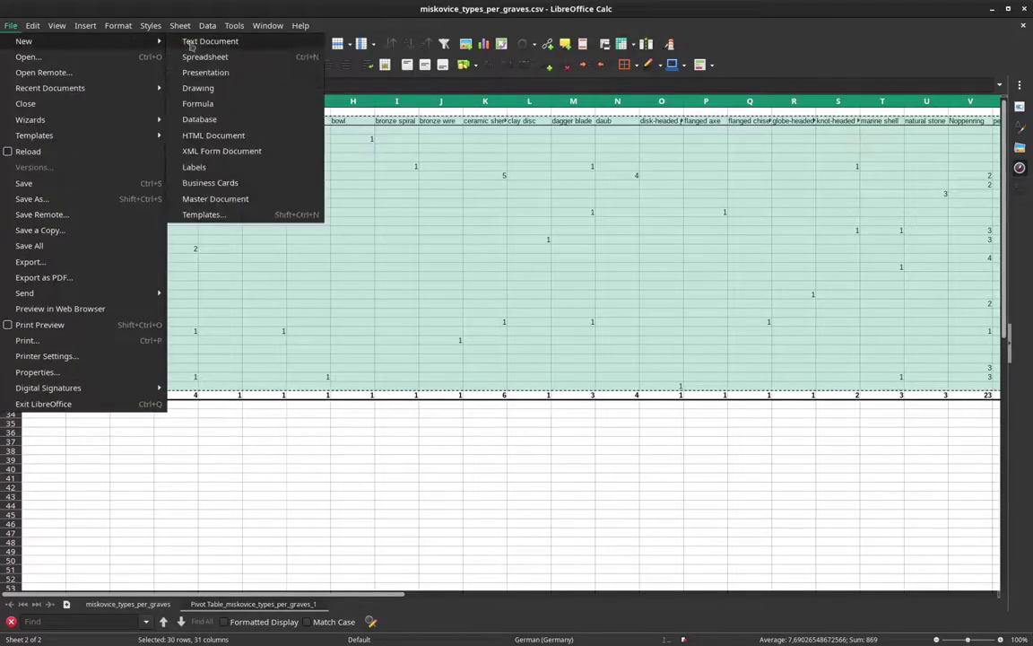
{"action": "left_click", "coordinate": [185, 57]}
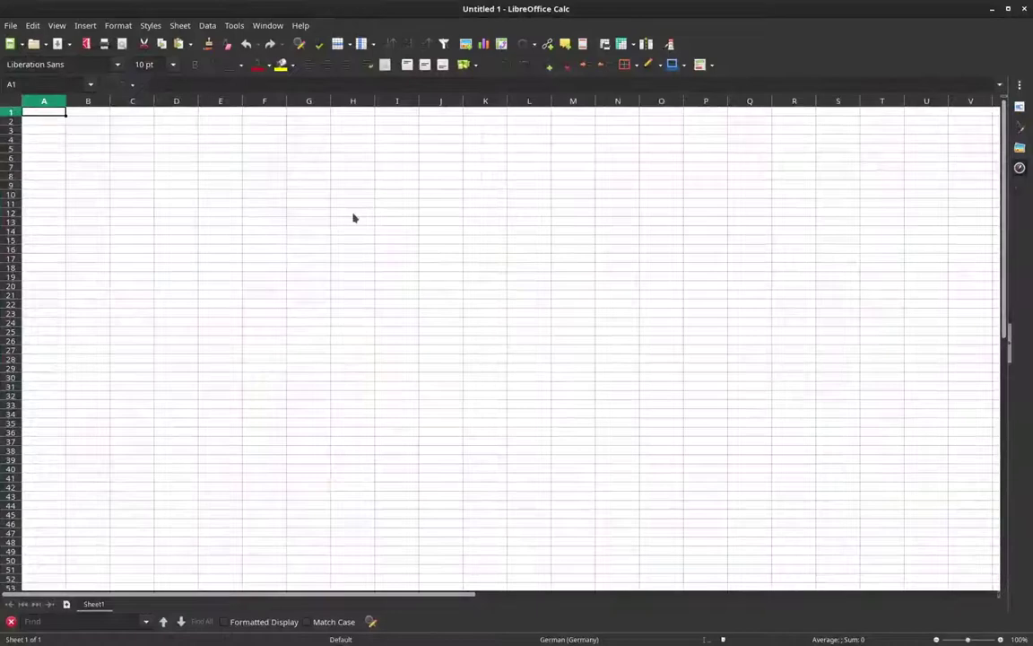
{"action": "key", "text": "ctrl+v"}
{"action": "left_click", "coordinate": [173, 176]}
{"action": "left_click", "coordinate": [51, 110]}
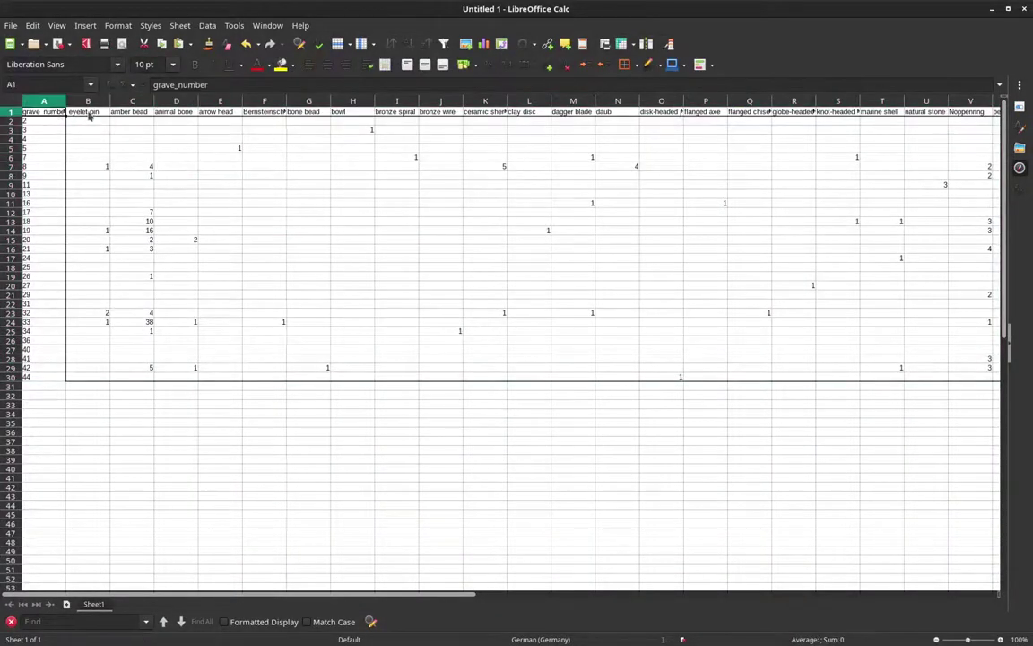
{"action": "left_click", "coordinate": [98, 169]}
{"action": "left_click", "coordinate": [148, 169]}
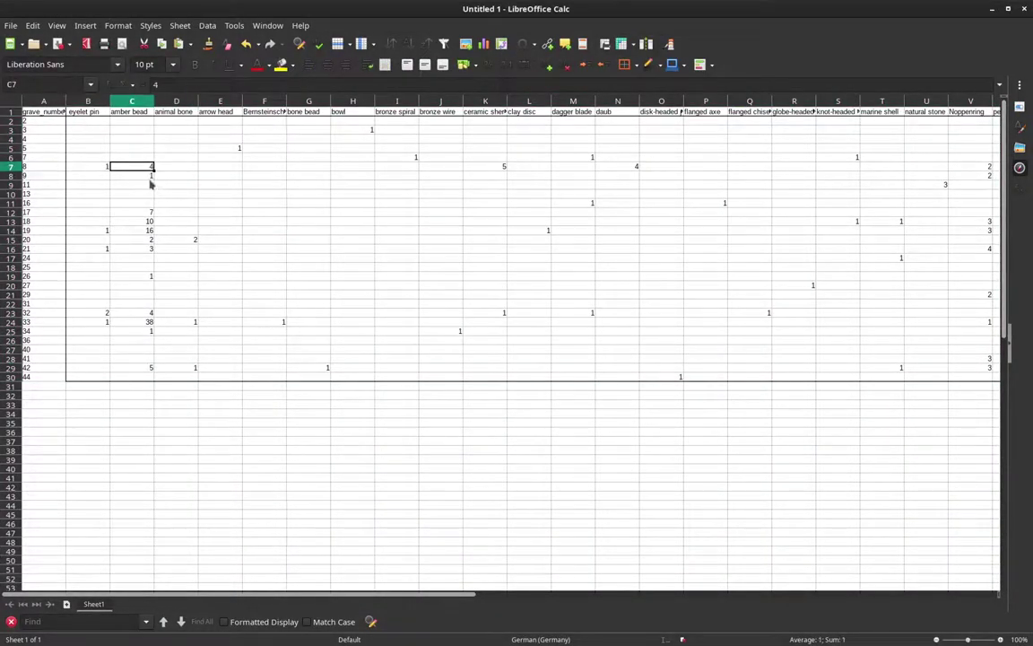
{"action": "left_click", "coordinate": [145, 178]}
{"action": "left_click", "coordinate": [51, 111]}
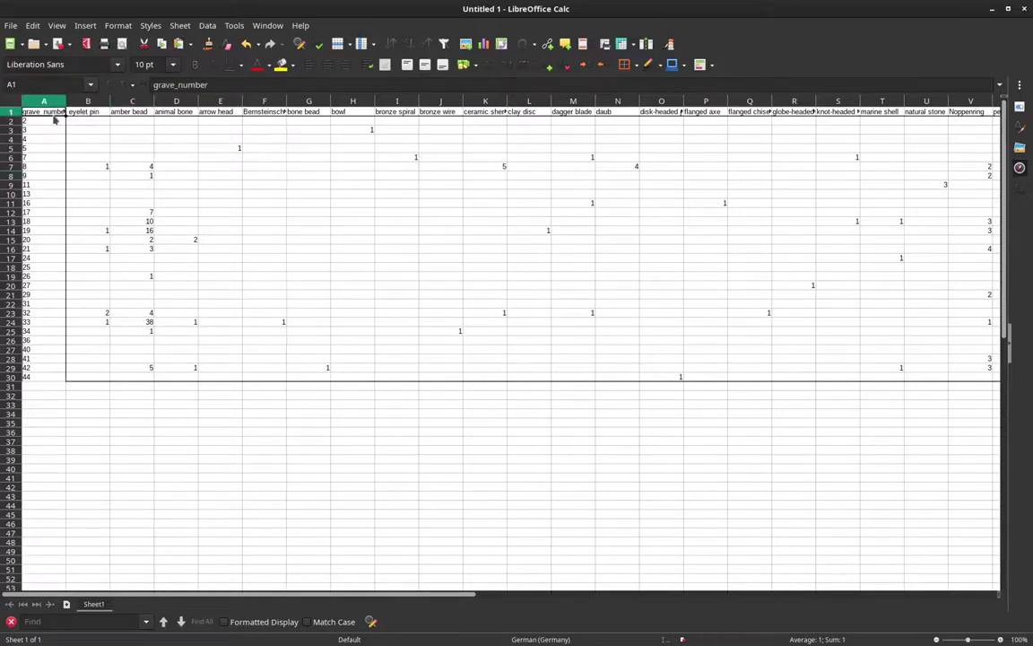
Save it as Text CSV pivot_graves.csv in Downloads, replacing the existing file
{"action": "left_click", "coordinate": [14, 27]}
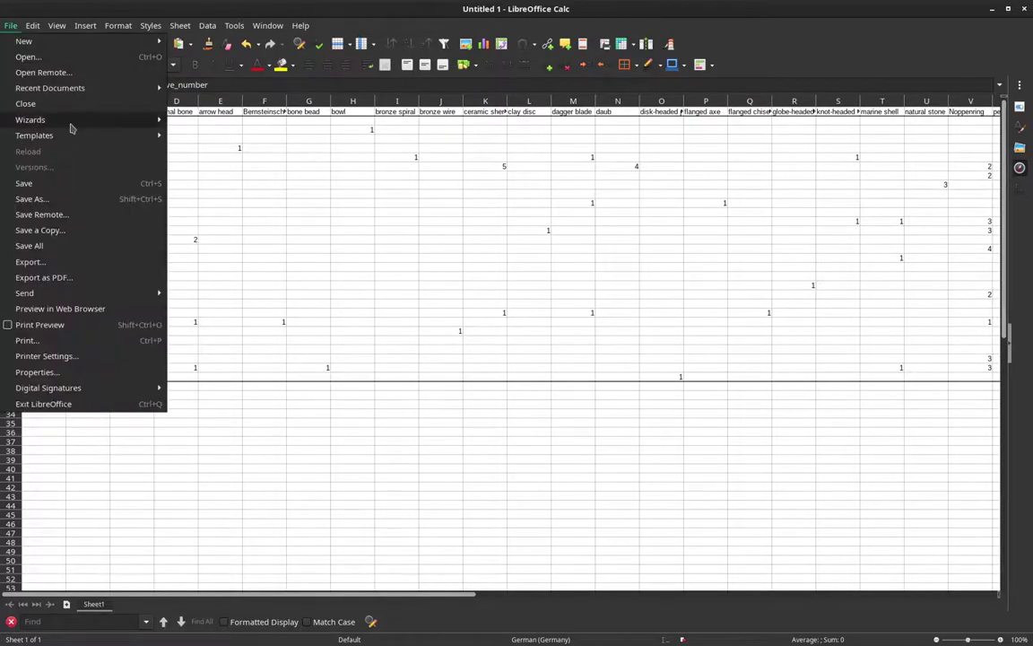
{"action": "left_click", "coordinate": [106, 199]}
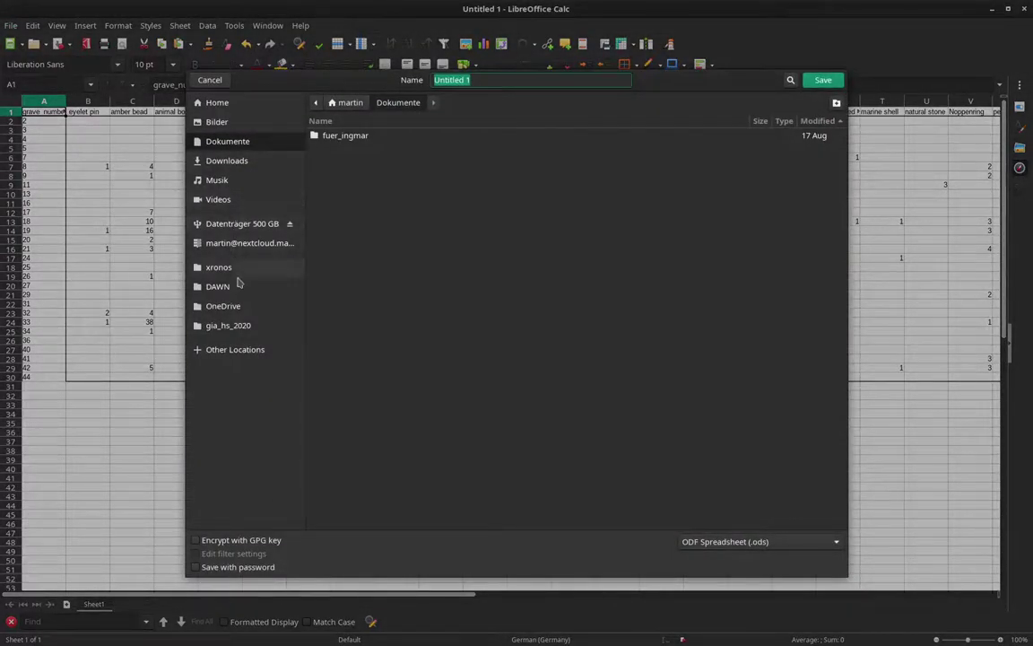
{"action": "left_click", "coordinate": [230, 161]}
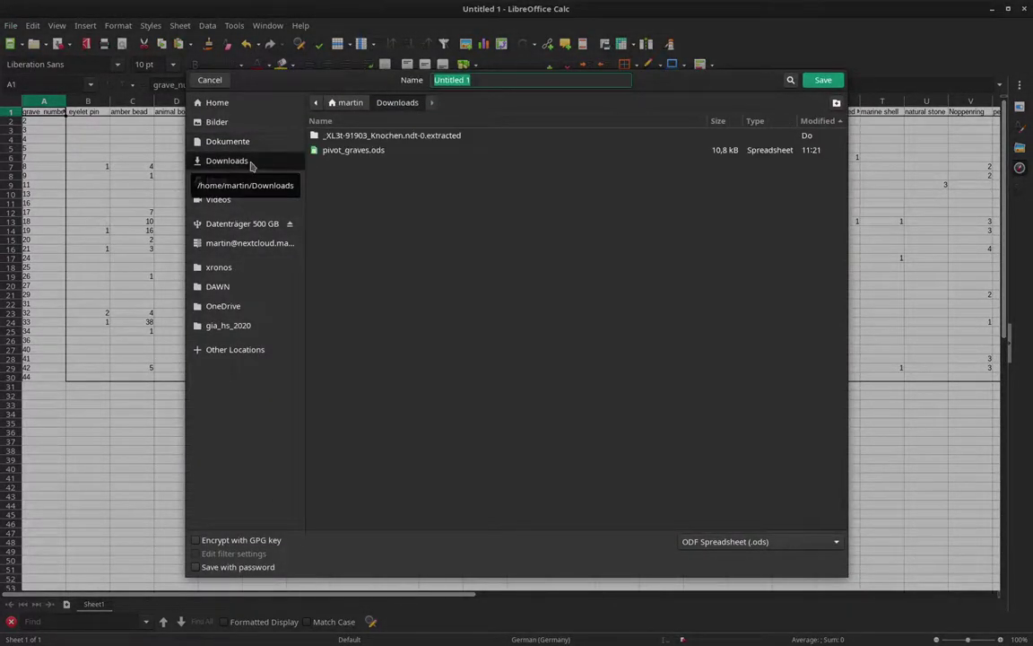
{"action": "left_click", "coordinate": [369, 152]}
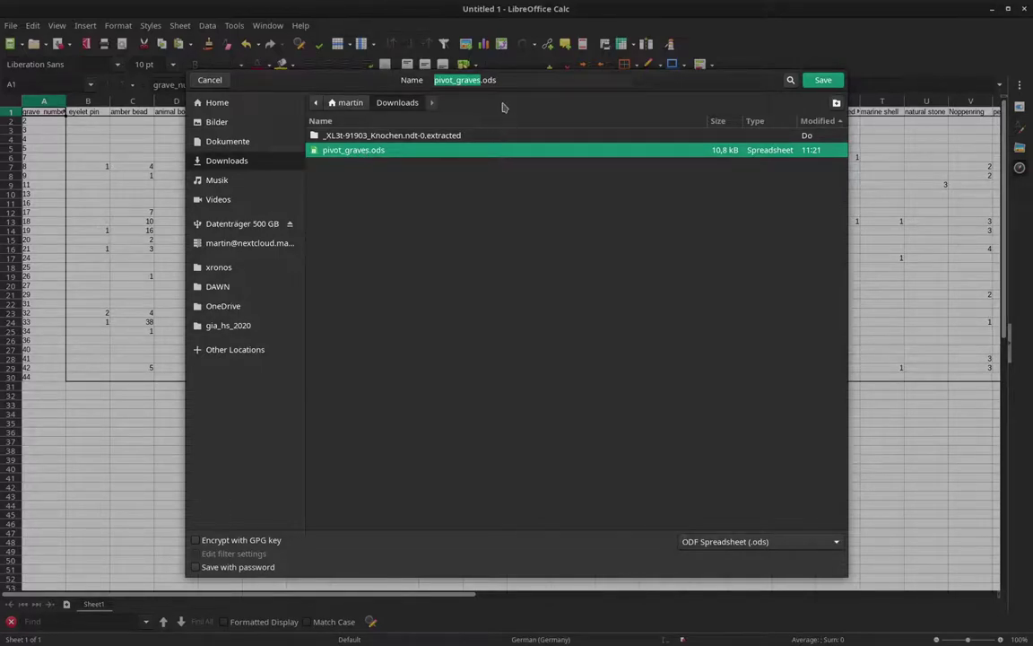
{"action": "left_click", "coordinate": [760, 543]}
{"action": "scroll", "coordinate": [762, 547], "scroll_direction": "down", "scroll_amount": 5}
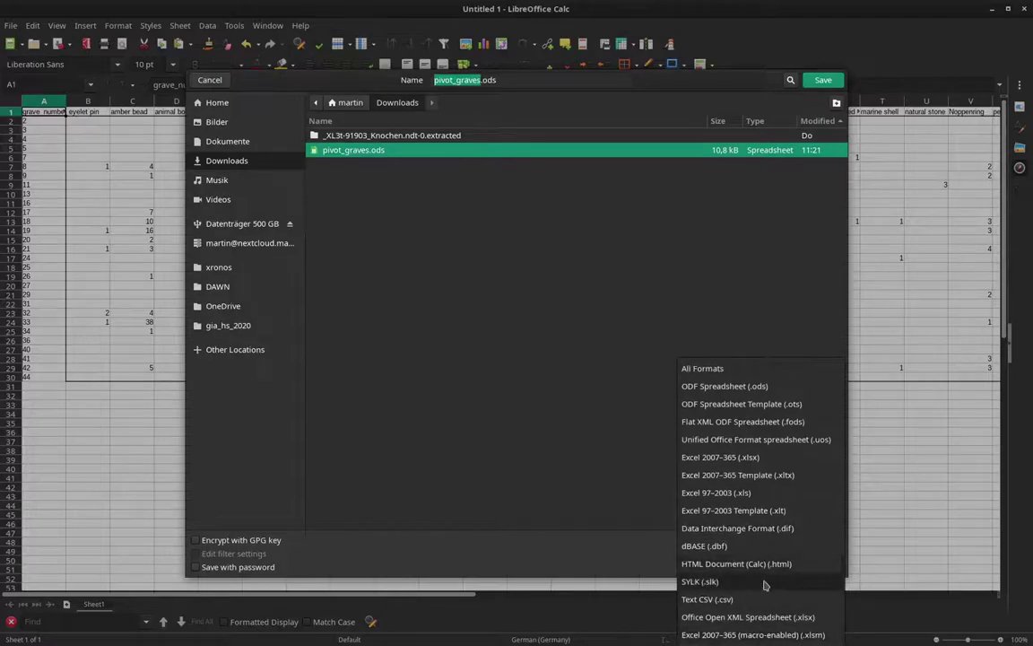
{"action": "left_click", "coordinate": [774, 598]}
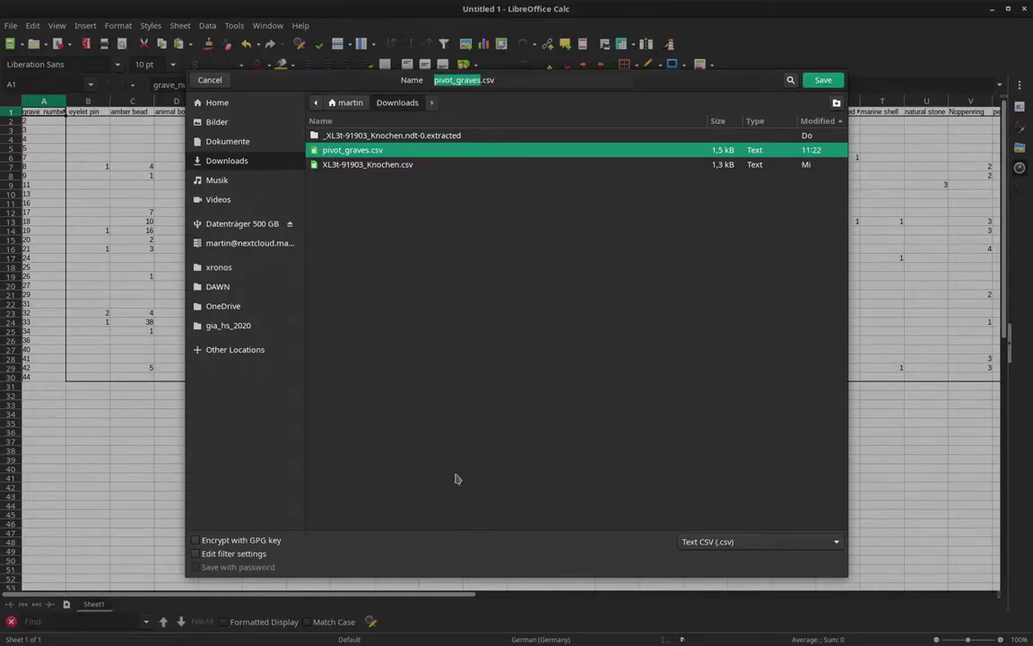
{"action": "left_click", "coordinate": [823, 80]}
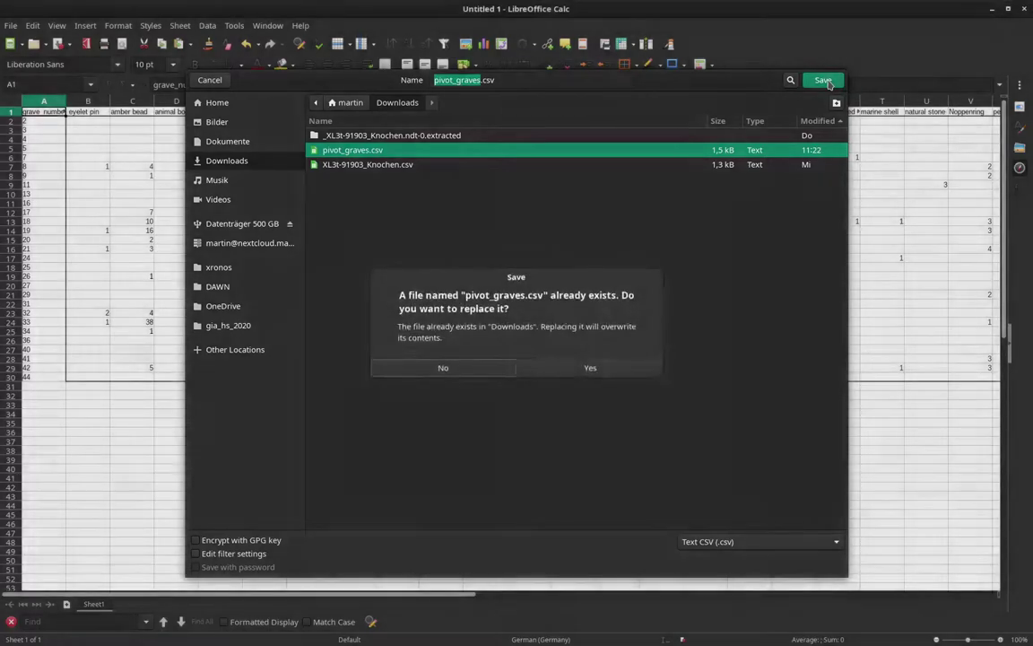
{"action": "left_click", "coordinate": [591, 370]}
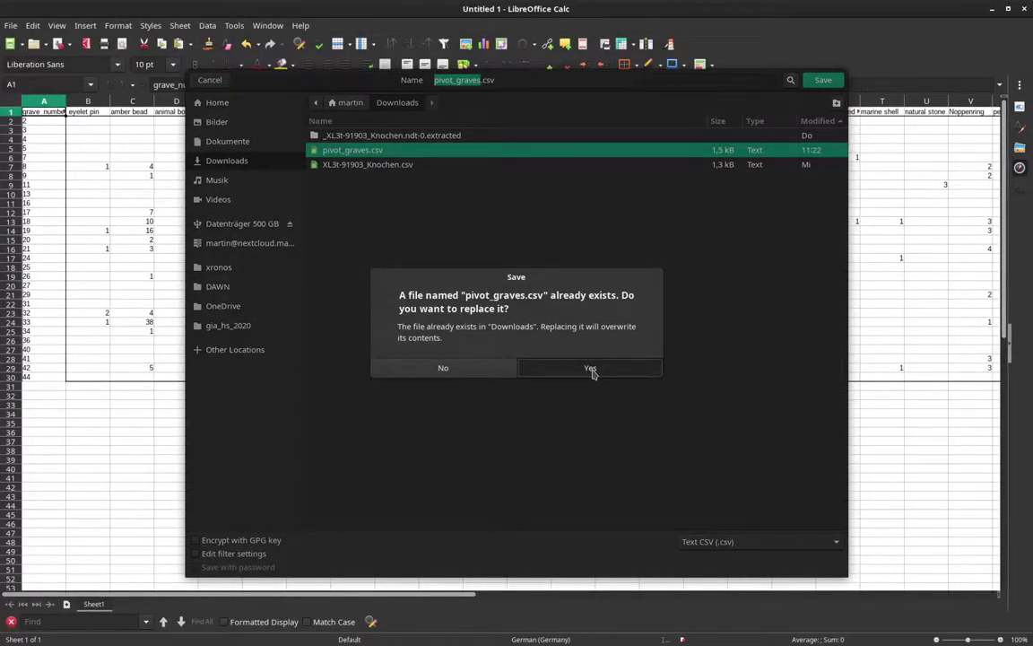
{"action": "left_click", "coordinate": [591, 370]}
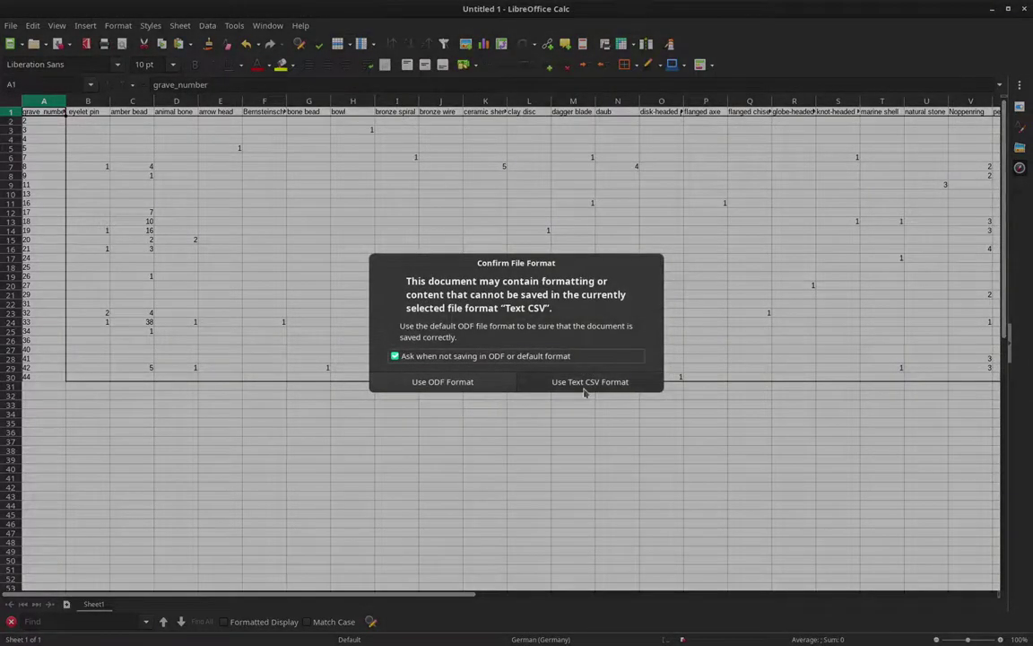
Keep the Text CSV format and accept the default export options
{"action": "left_click", "coordinate": [584, 386]}
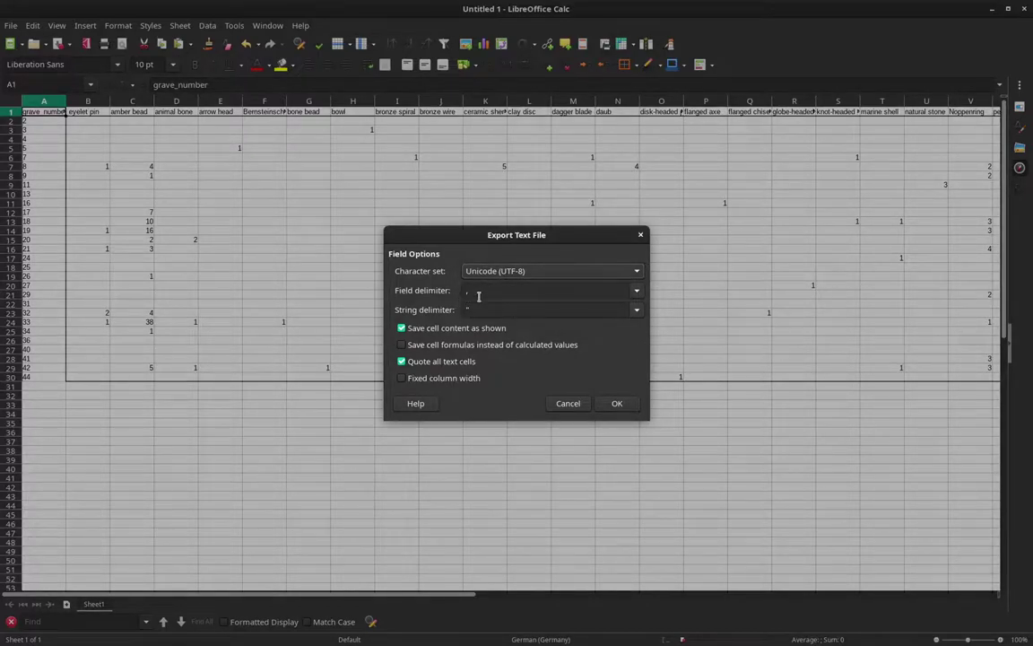
{"action": "left_click", "coordinate": [617, 403]}
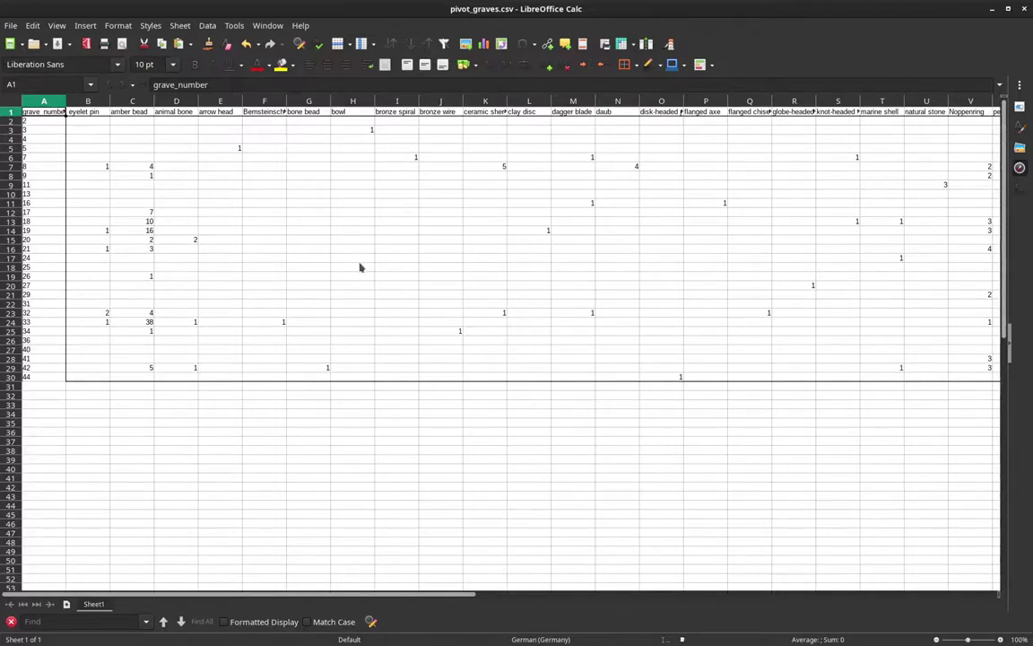
Switch to QGIS and open the Data Source Manager's delimited text layer page
{"action": "key", "text": "alt+Tab"}
{"action": "key", "text": "alt+Tab"}
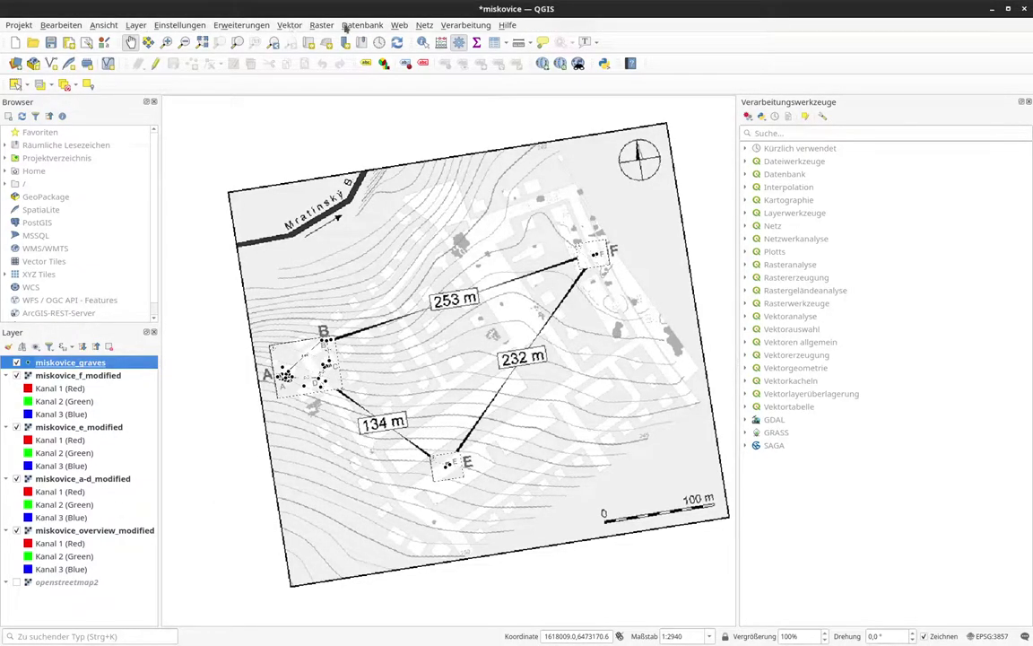
{"action": "left_click", "coordinate": [139, 25]}
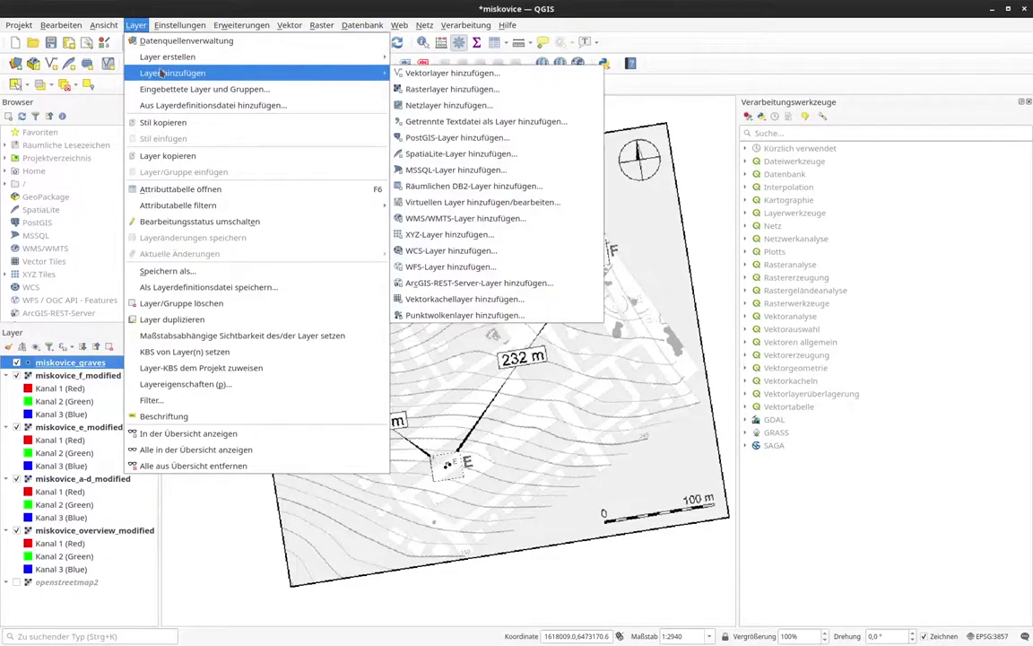
{"action": "mouse_move", "coordinate": [166, 60]}
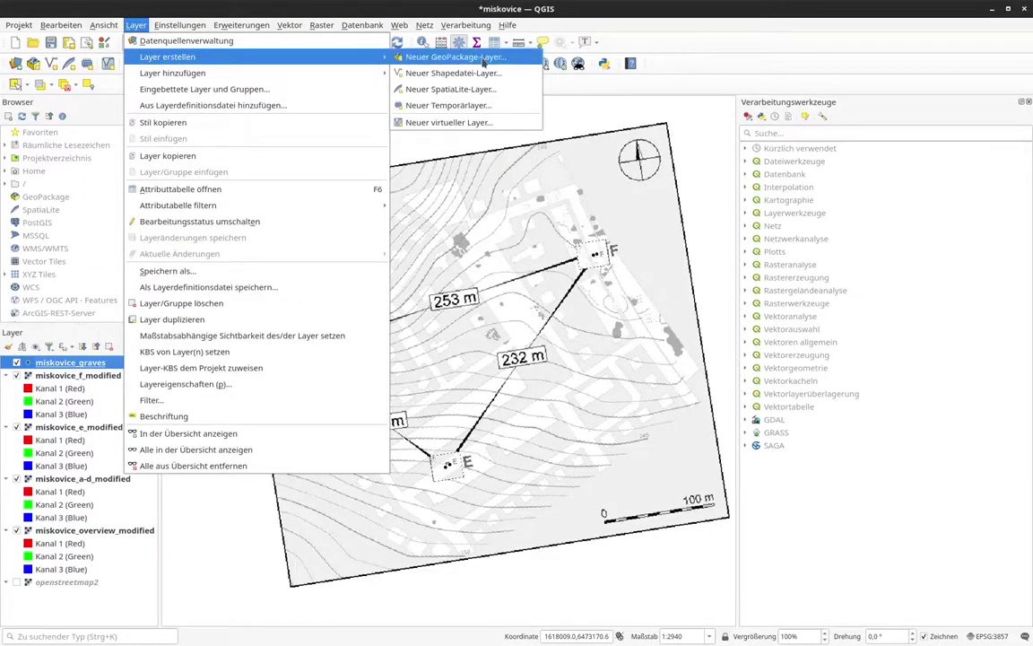
{"action": "mouse_move", "coordinate": [197, 74]}
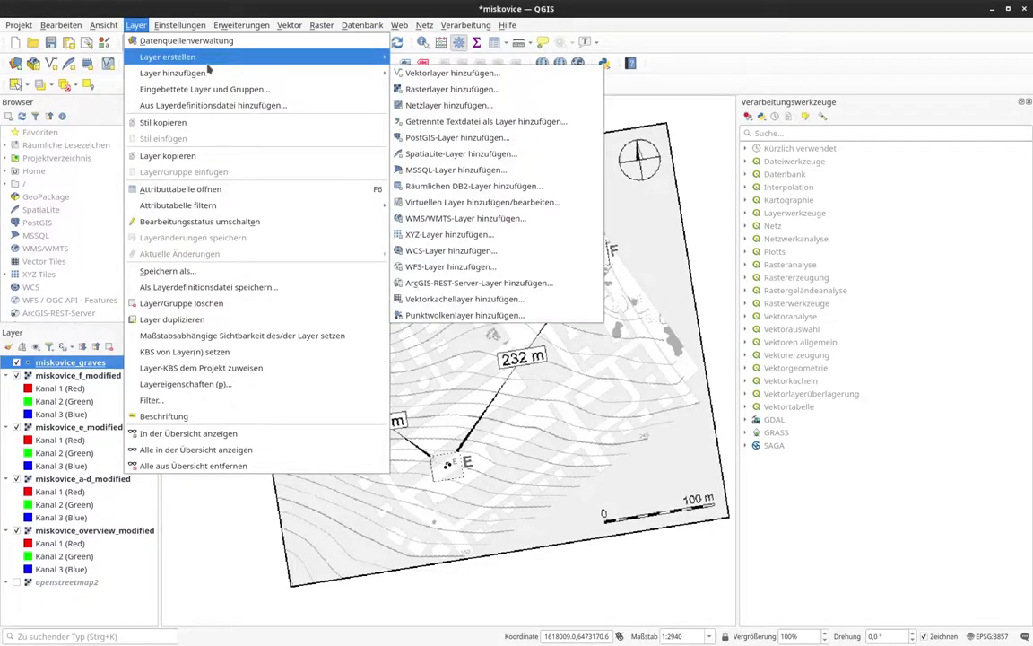
{"action": "left_click", "coordinate": [516, 124]}
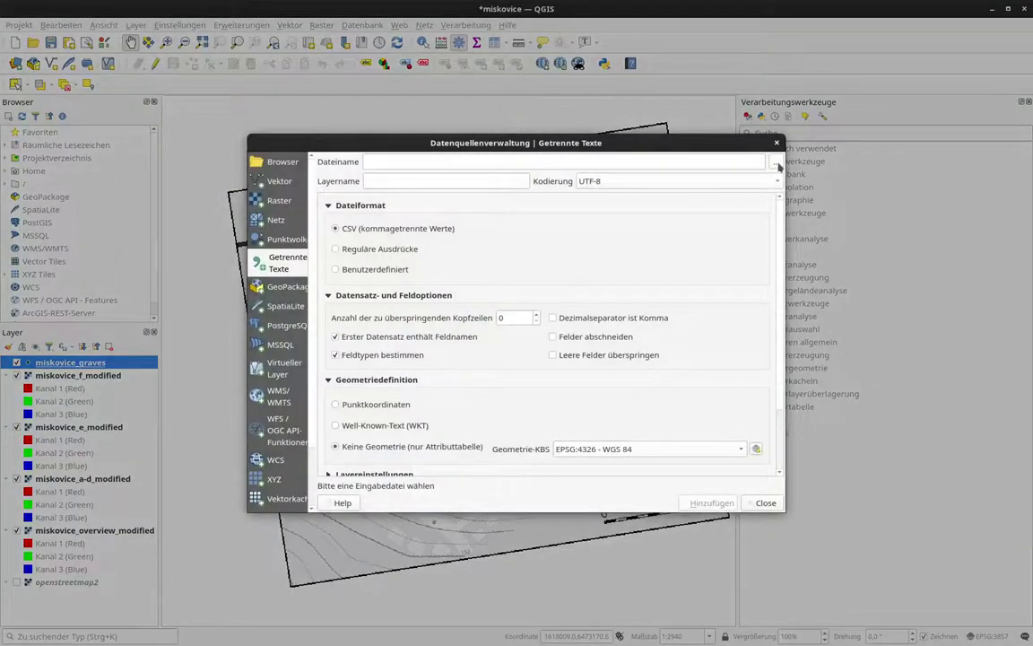
Add Downloads/pivot_graves.csv as a 'Keine Geometrie' table layer, then close the dialog
{"action": "left_click", "coordinate": [775, 163]}
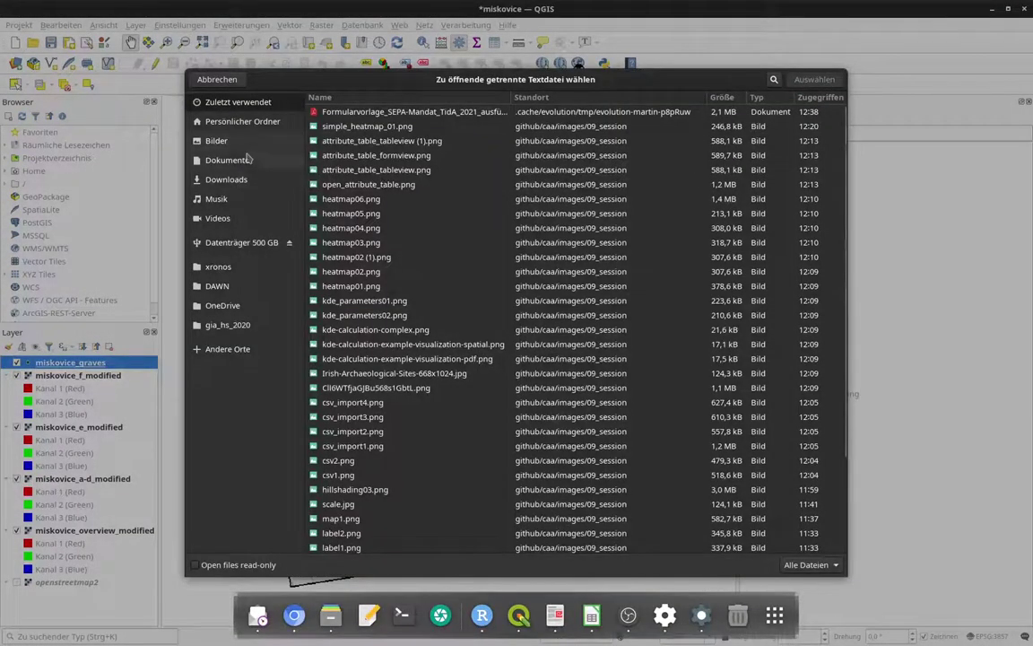
{"action": "left_click", "coordinate": [237, 183]}
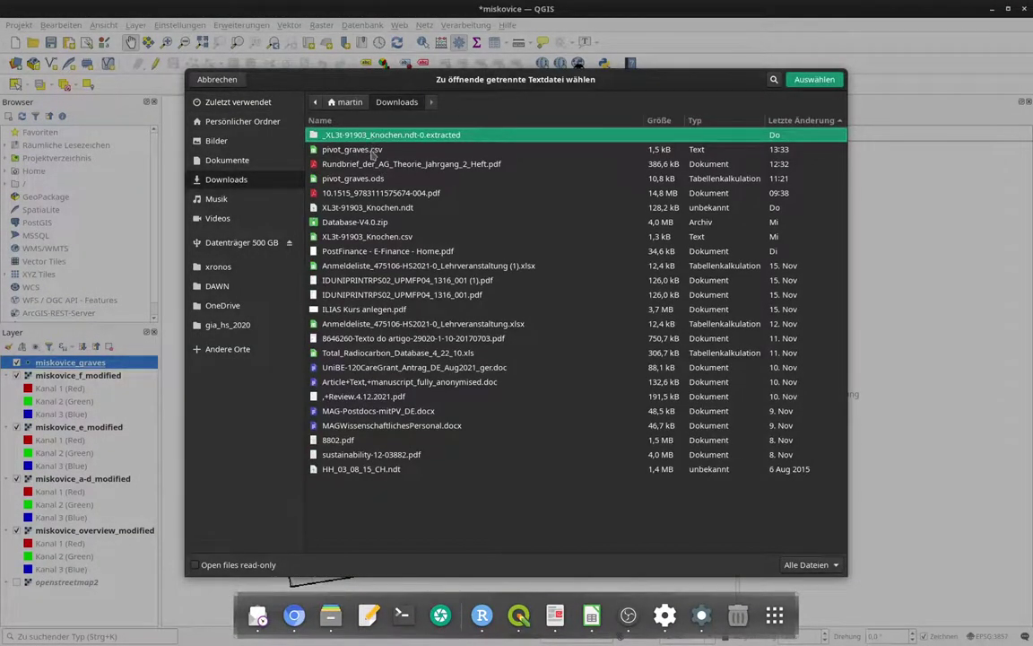
{"action": "left_click", "coordinate": [372, 153]}
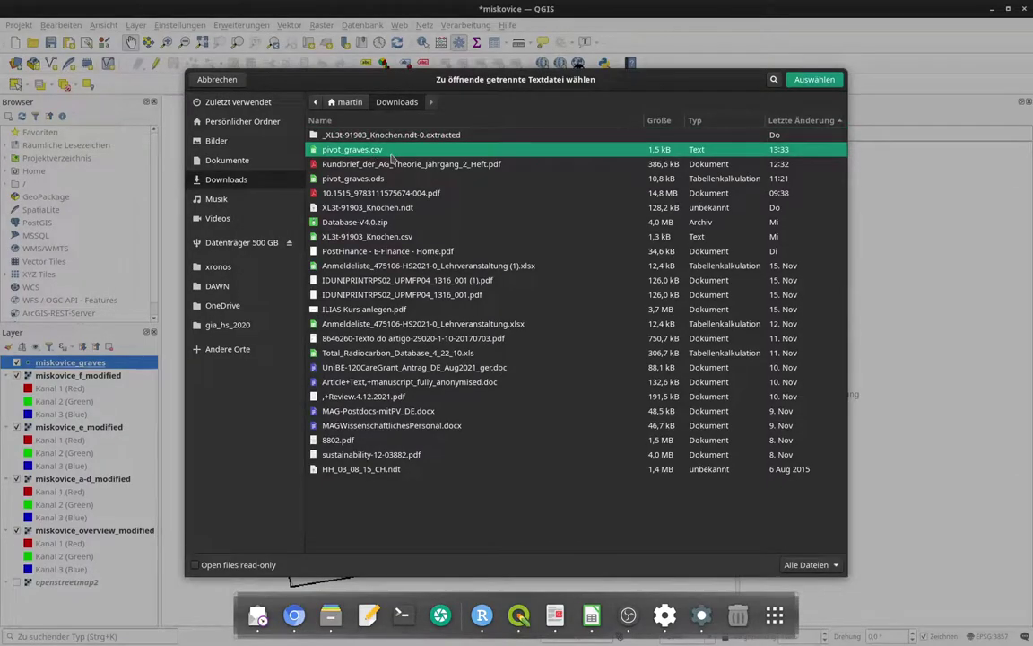
{"action": "left_click", "coordinate": [815, 79]}
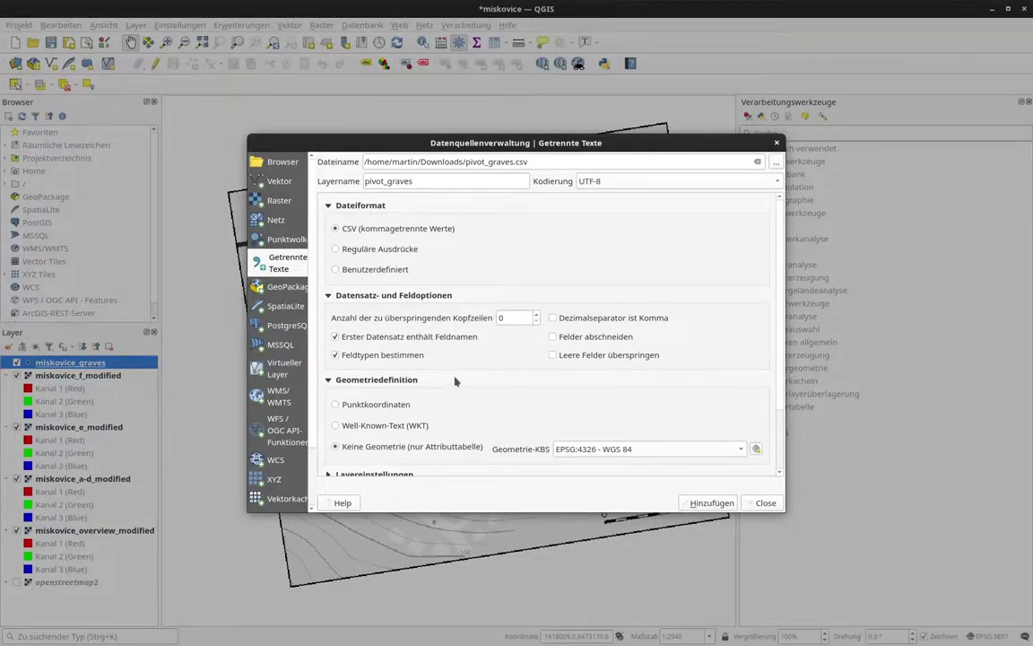
{"action": "scroll", "coordinate": [455, 381], "scroll_direction": "down", "scroll_amount": 1}
{"action": "scroll", "coordinate": [455, 382], "scroll_direction": "up", "scroll_amount": 1}
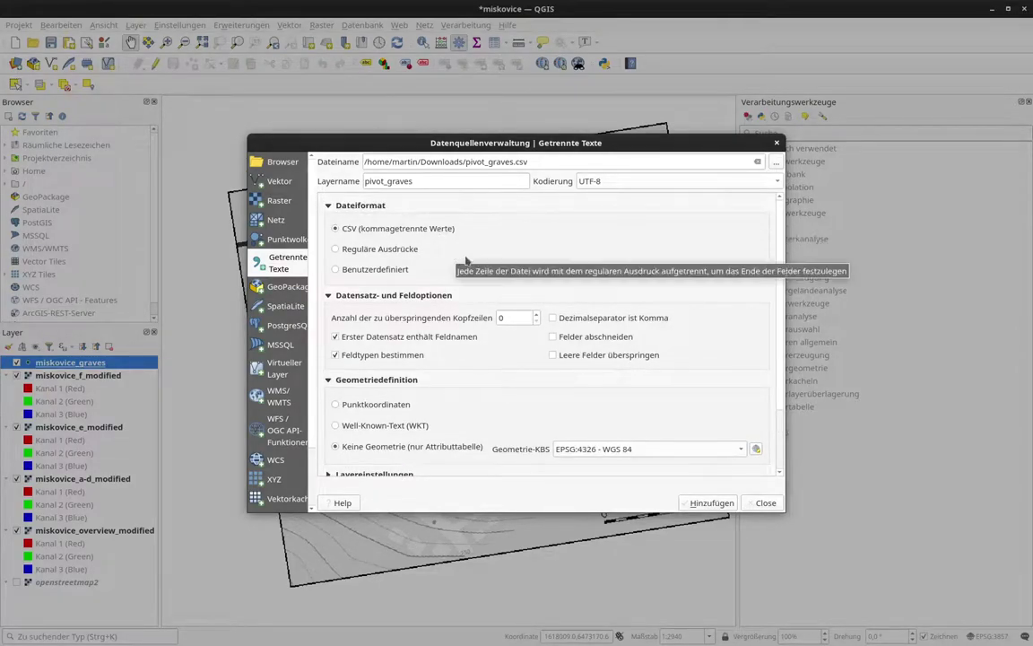
{"action": "scroll", "coordinate": [439, 232], "scroll_direction": "down", "scroll_amount": 1}
{"action": "scroll", "coordinate": [476, 444], "scroll_direction": "down", "scroll_amount": 1}
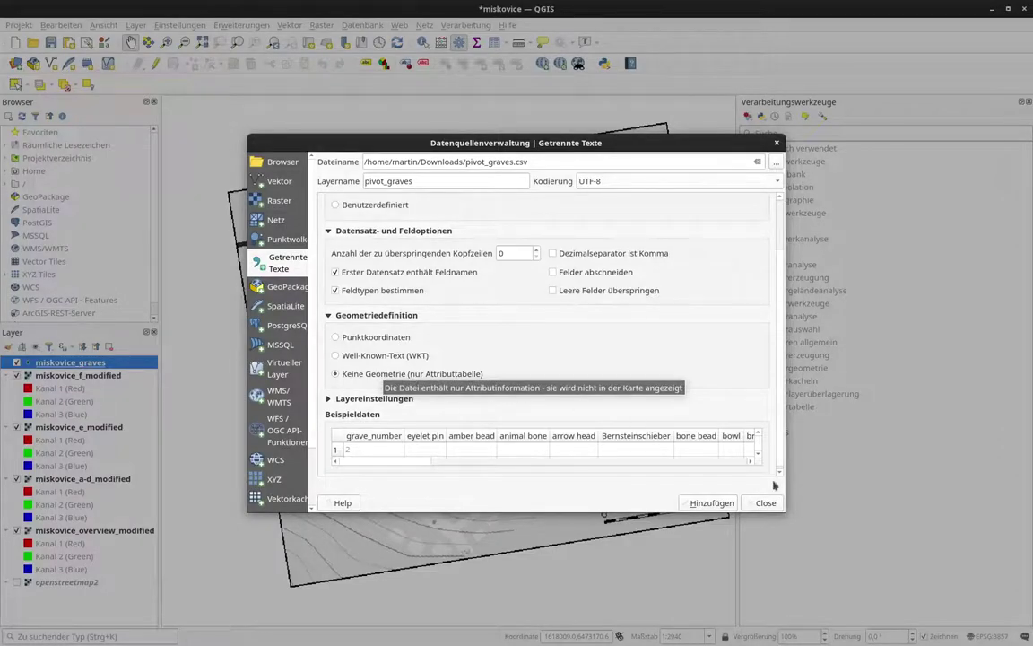
{"action": "left_click", "coordinate": [711, 503]}
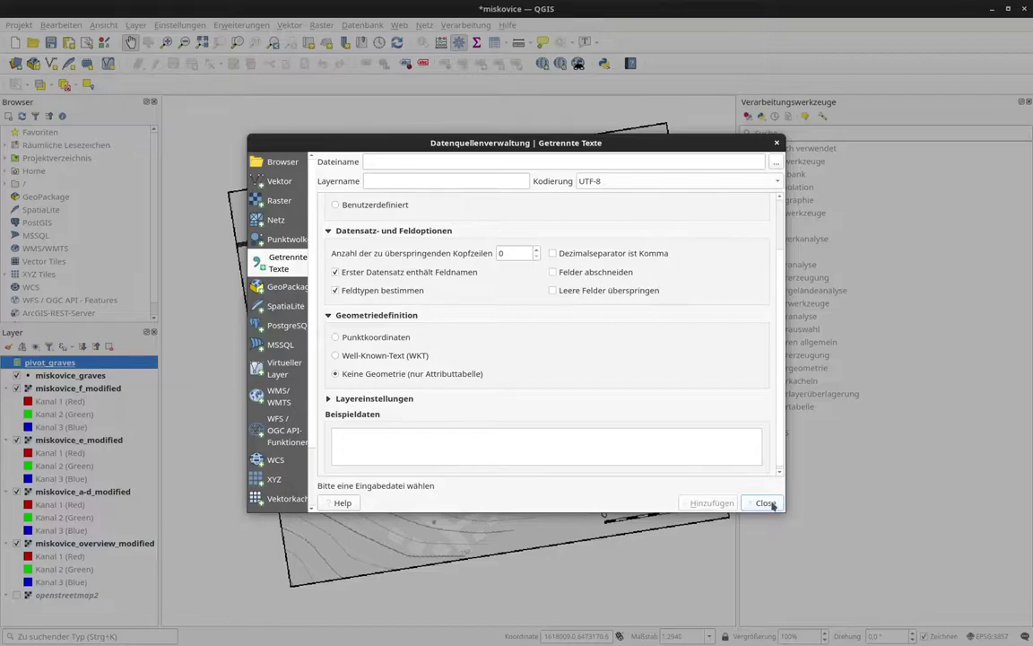
{"action": "left_click", "coordinate": [766, 503]}
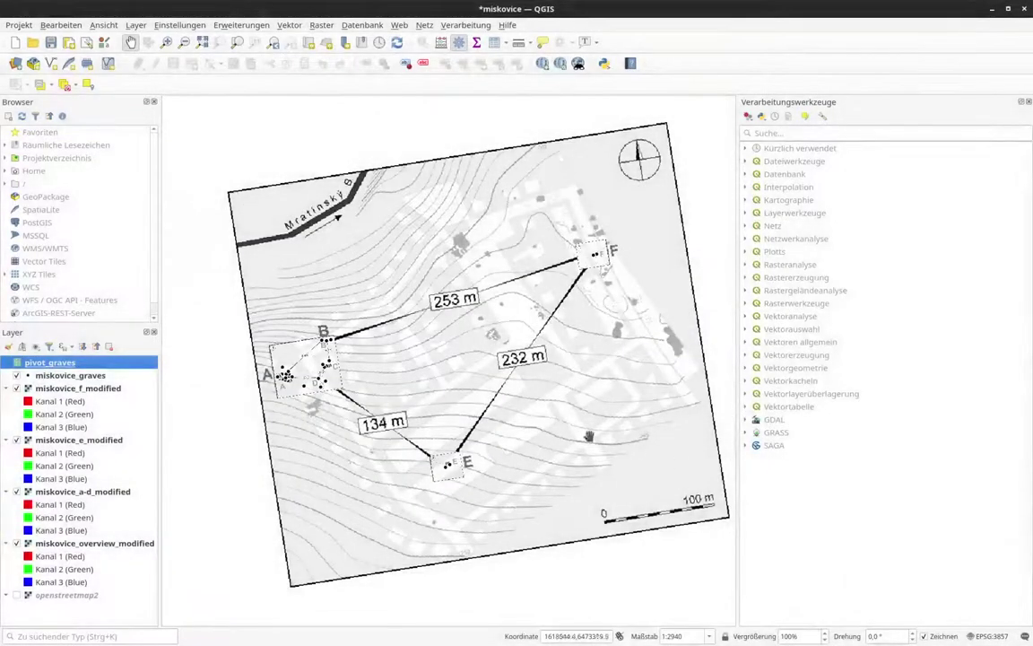
Add a join on miskovice_graves linking pivot_graves.grave_number to the id field
{"action": "left_click", "coordinate": [86, 377]}
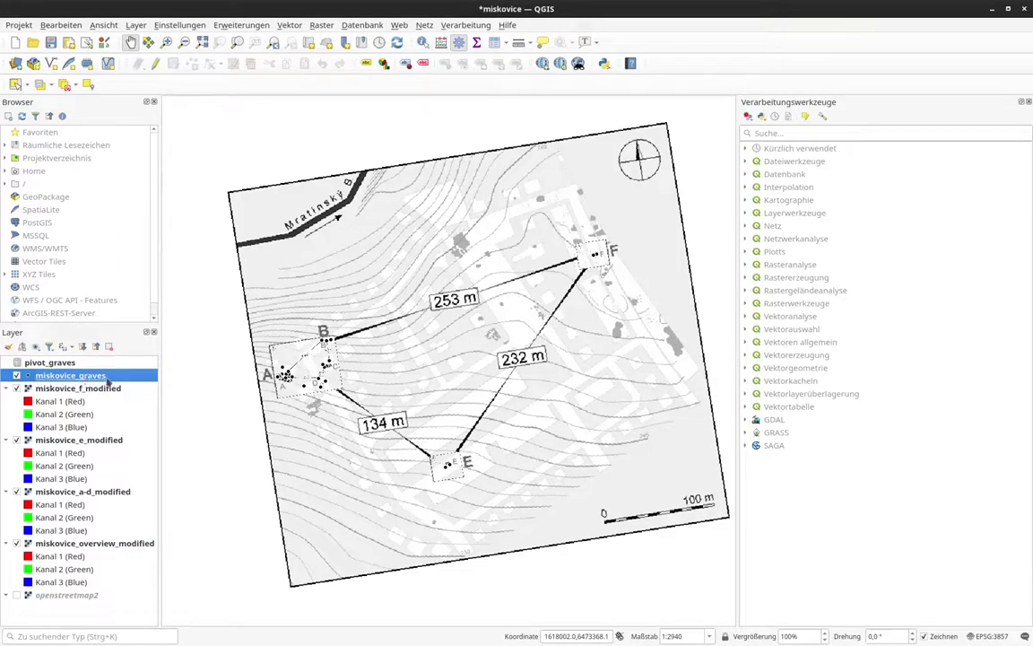
{"action": "right_click", "coordinate": [107, 379]}
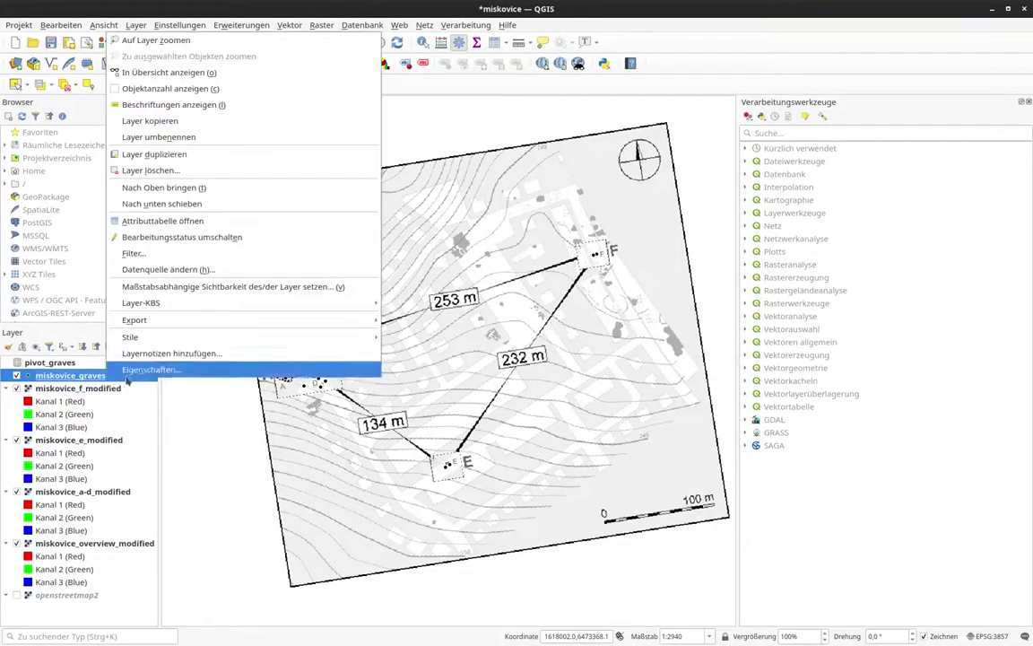
{"action": "left_click", "coordinate": [80, 341]}
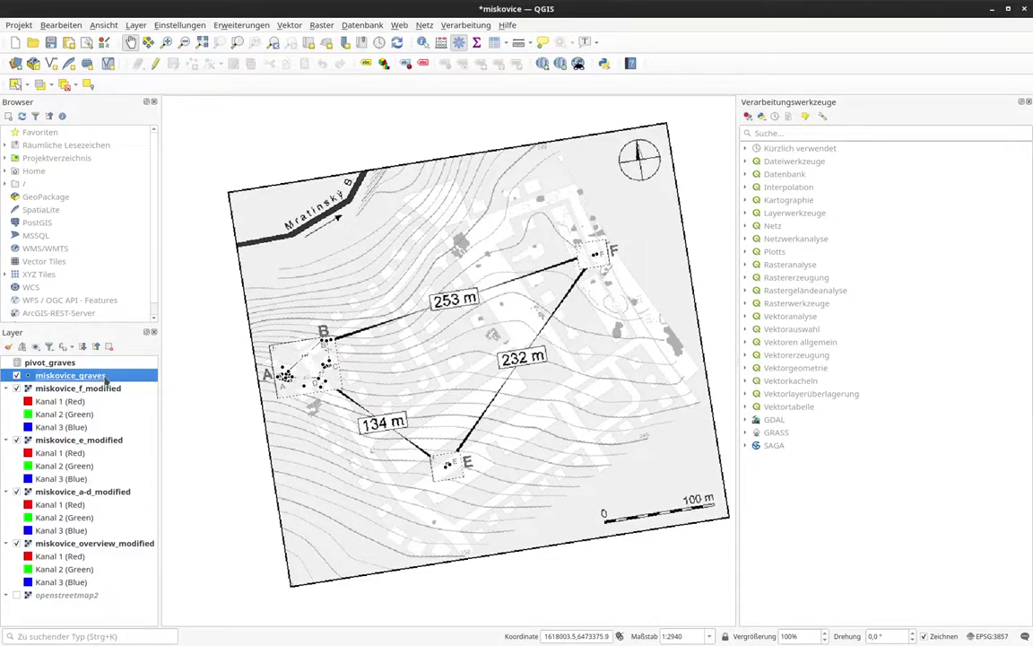
{"action": "right_click", "coordinate": [106, 380]}
{"action": "left_click", "coordinate": [167, 372]}
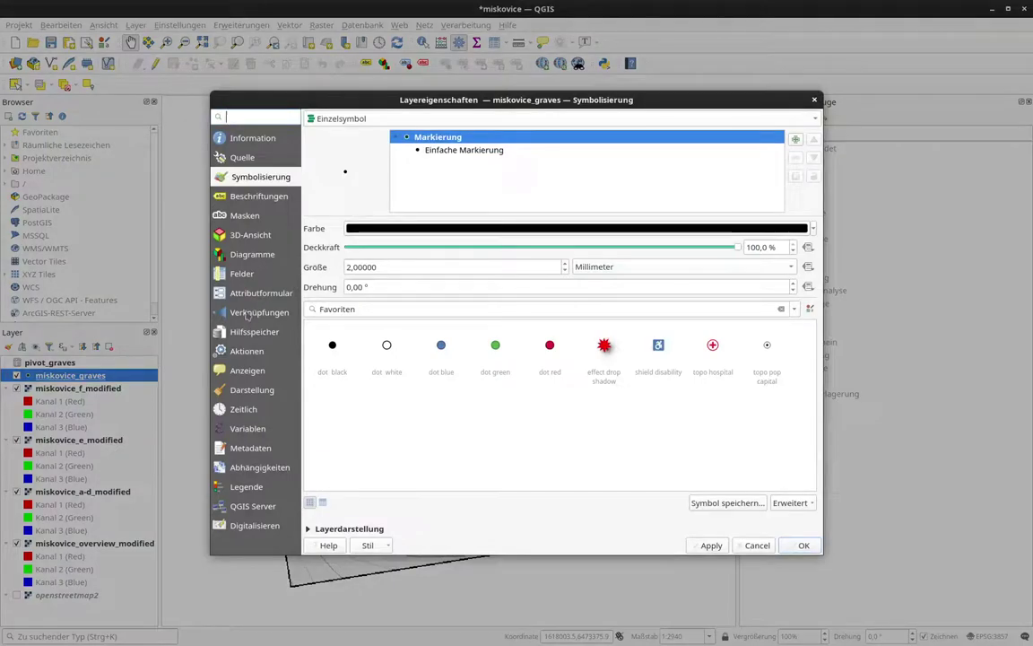
{"action": "left_click", "coordinate": [256, 313]}
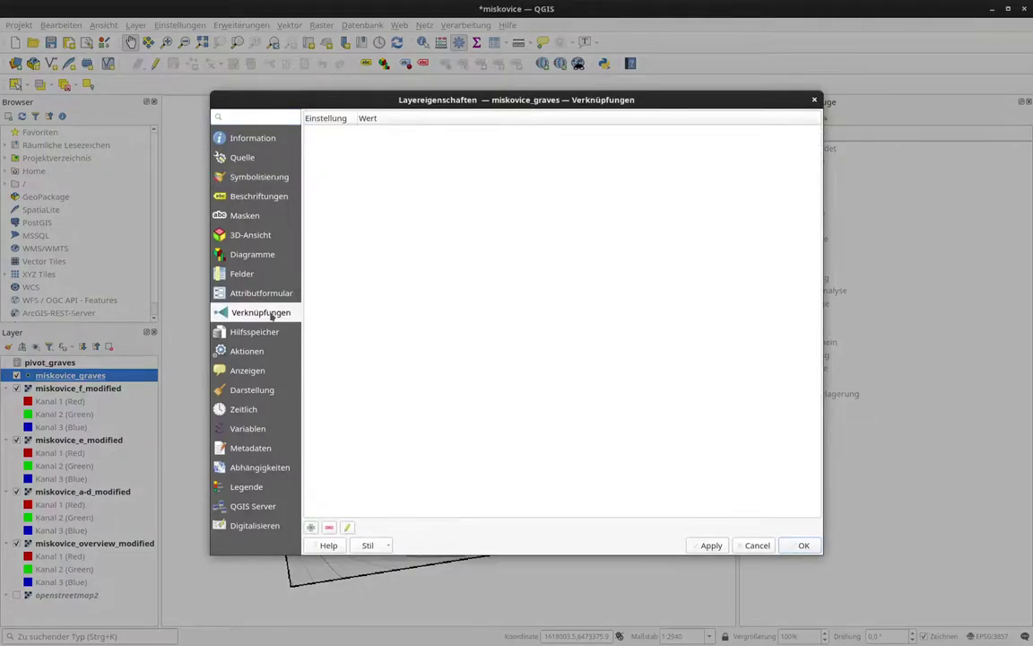
{"action": "left_click", "coordinate": [311, 529]}
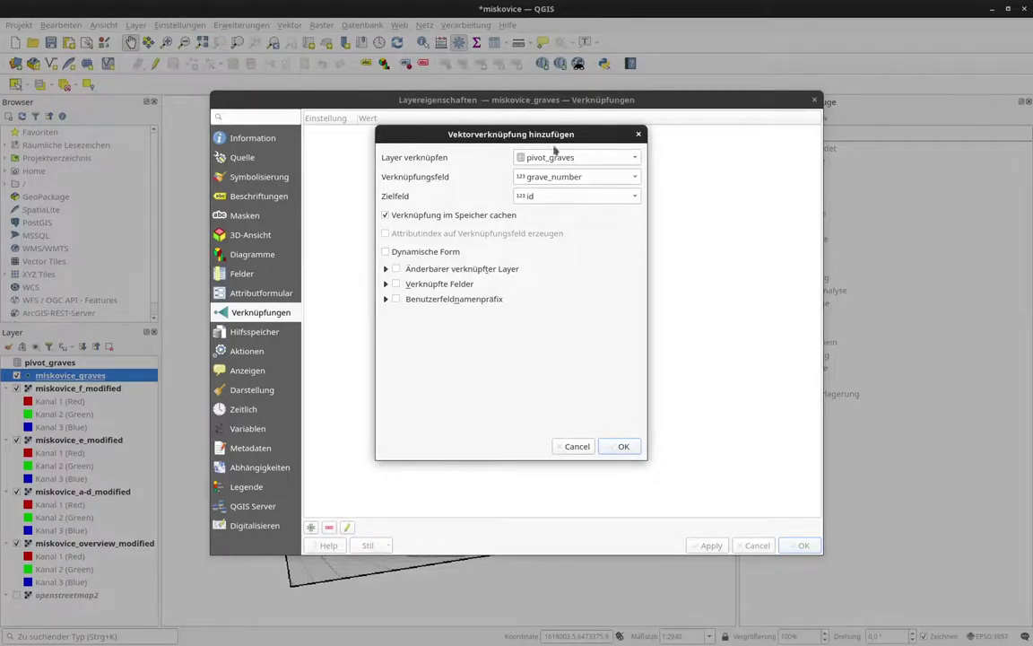
{"action": "left_click", "coordinate": [625, 449]}
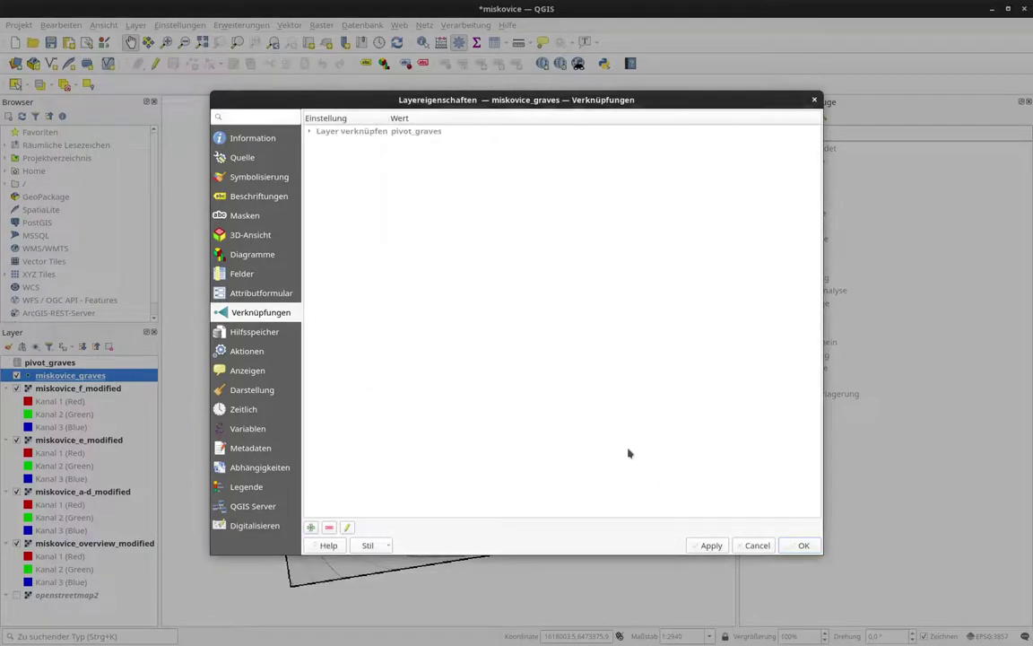
{"action": "left_click", "coordinate": [801, 545]}
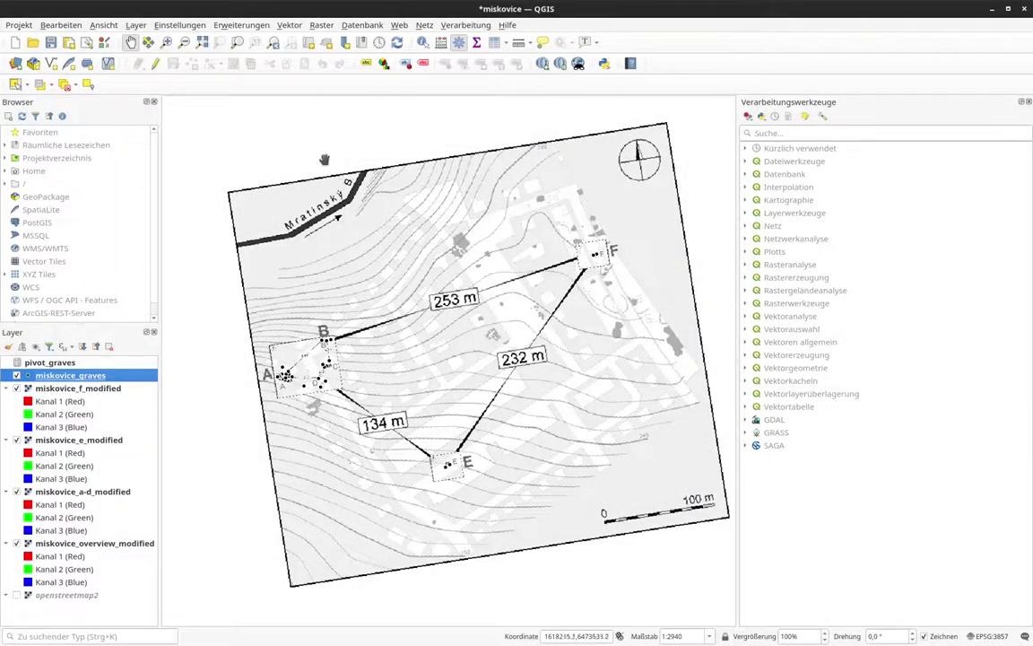
Identify grave points to see the joined pivot_graves fields, which are NULL for graves 14 and 5
{"action": "left_click", "coordinate": [423, 42]}
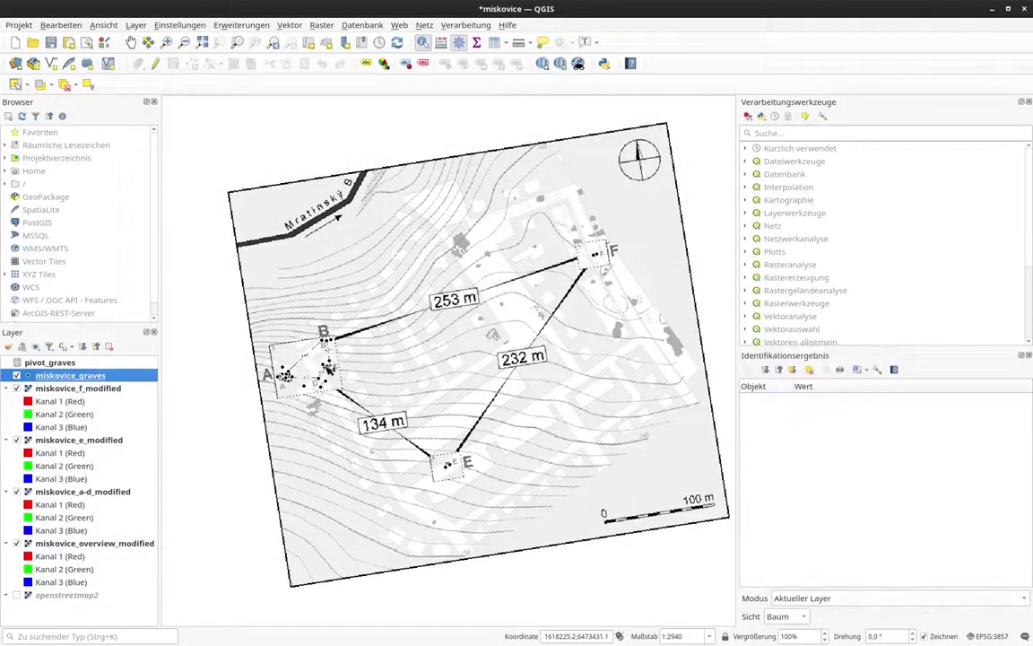
{"action": "left_click", "coordinate": [326, 366]}
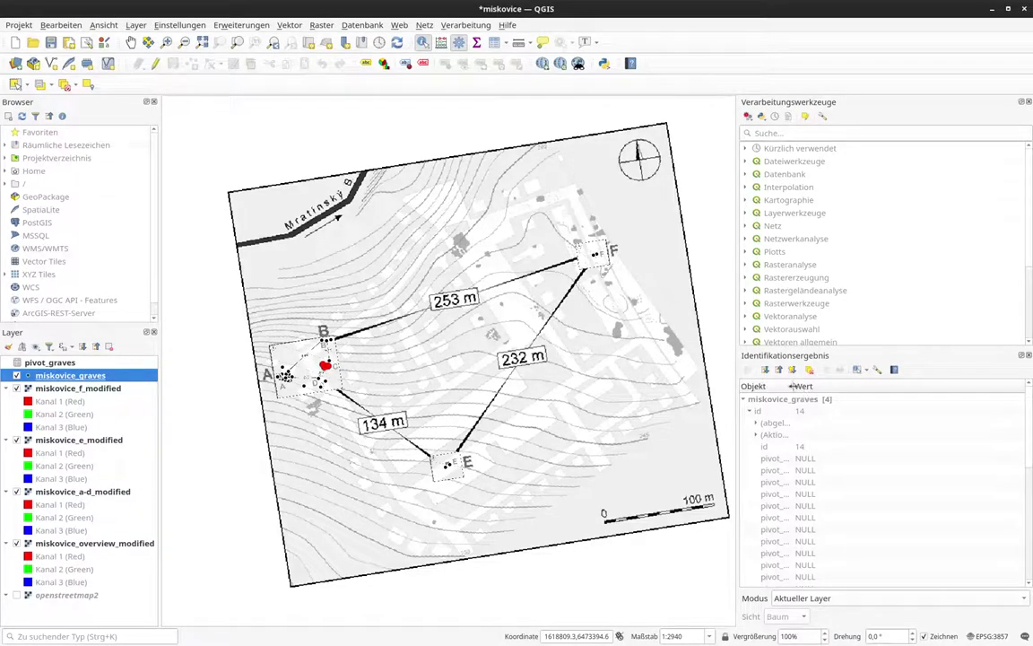
{"action": "left_click_drag", "start_coordinate": [793, 385], "coordinate": [872, 385]}
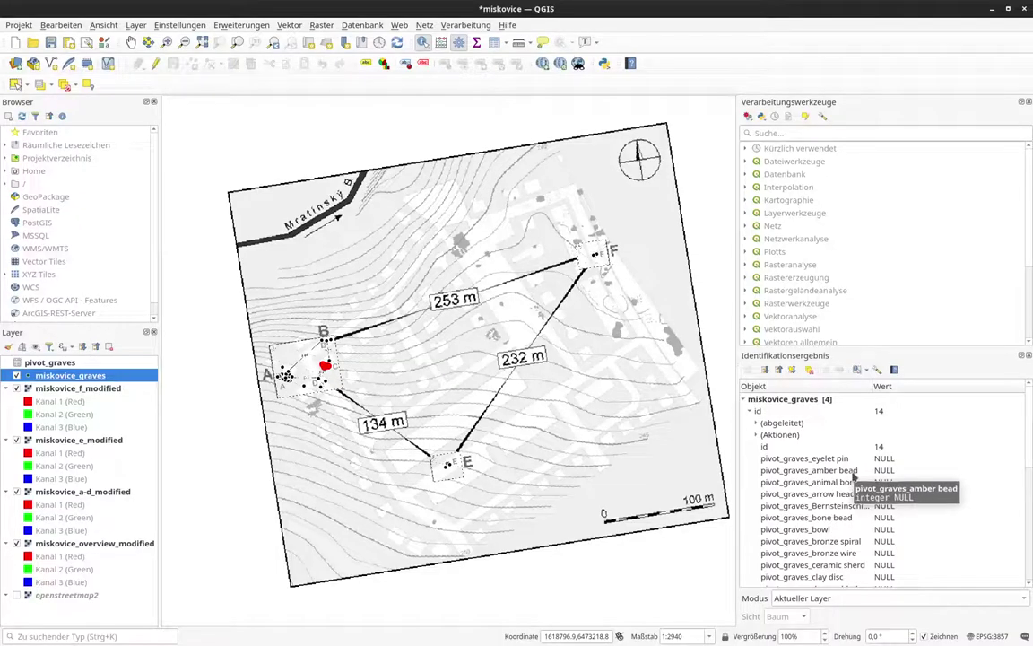
{"action": "left_click", "coordinate": [324, 387]}
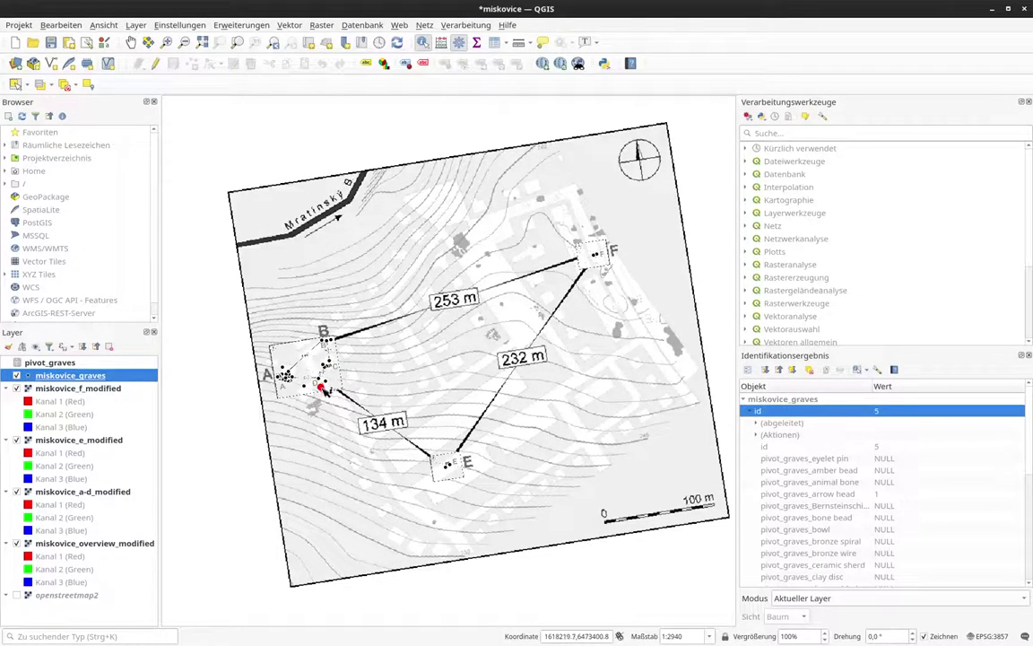
{"action": "left_click", "coordinate": [244, 385]}
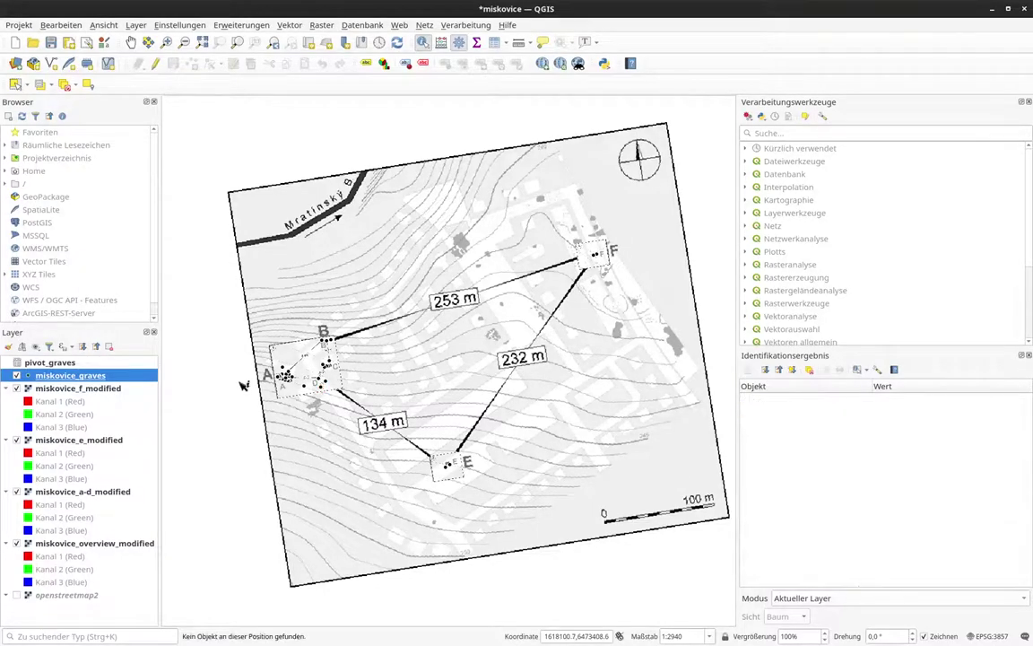
Set the miskovice_graves diagram type to Kuchendiagramm (pie chart), keeping single-symbol rendering
{"action": "right_click", "coordinate": [94, 379]}
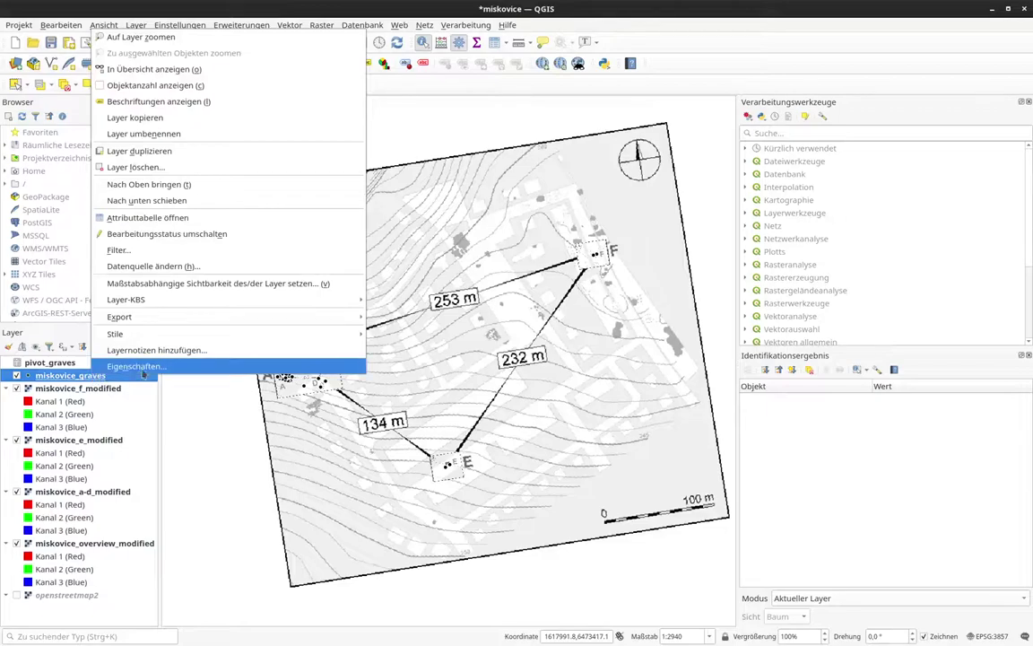
{"action": "left_click", "coordinate": [164, 367]}
{"action": "left_click", "coordinate": [272, 178]}
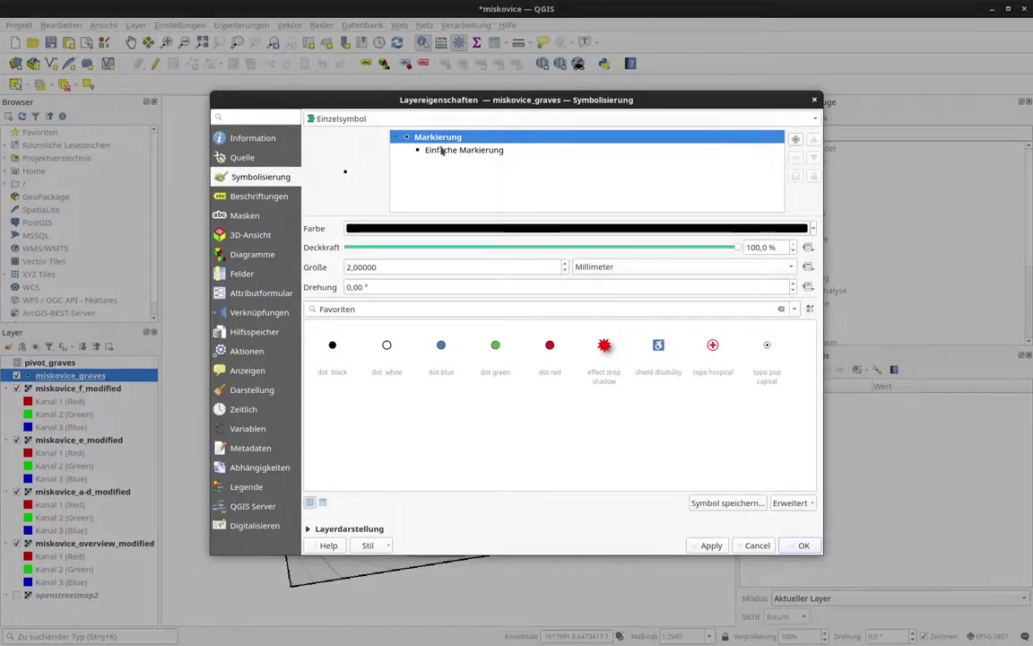
{"action": "left_click", "coordinate": [410, 118]}
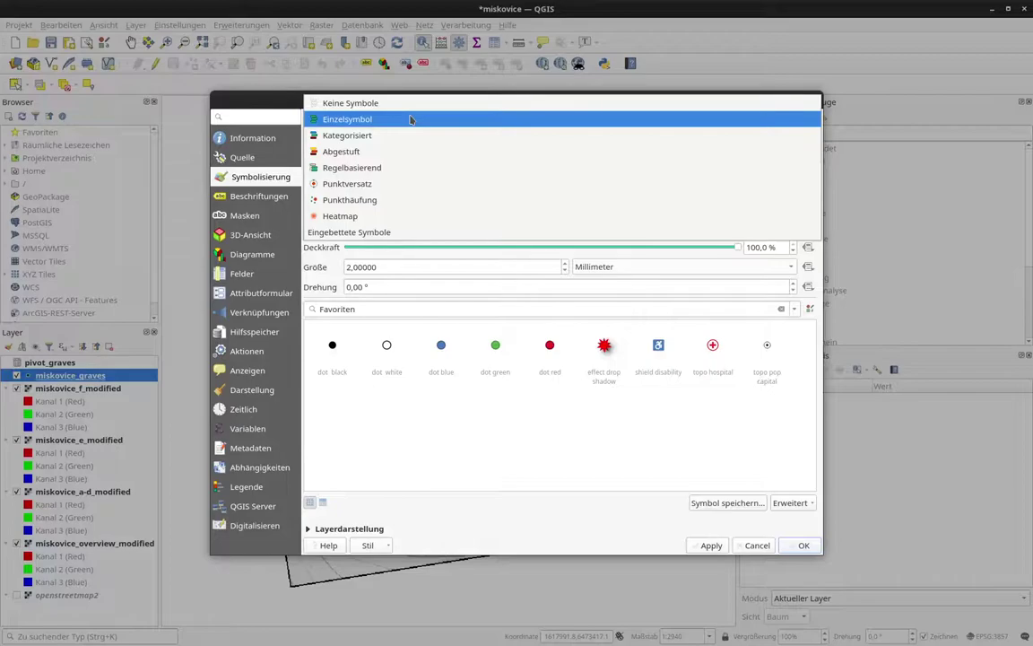
{"action": "left_click", "coordinate": [410, 119]}
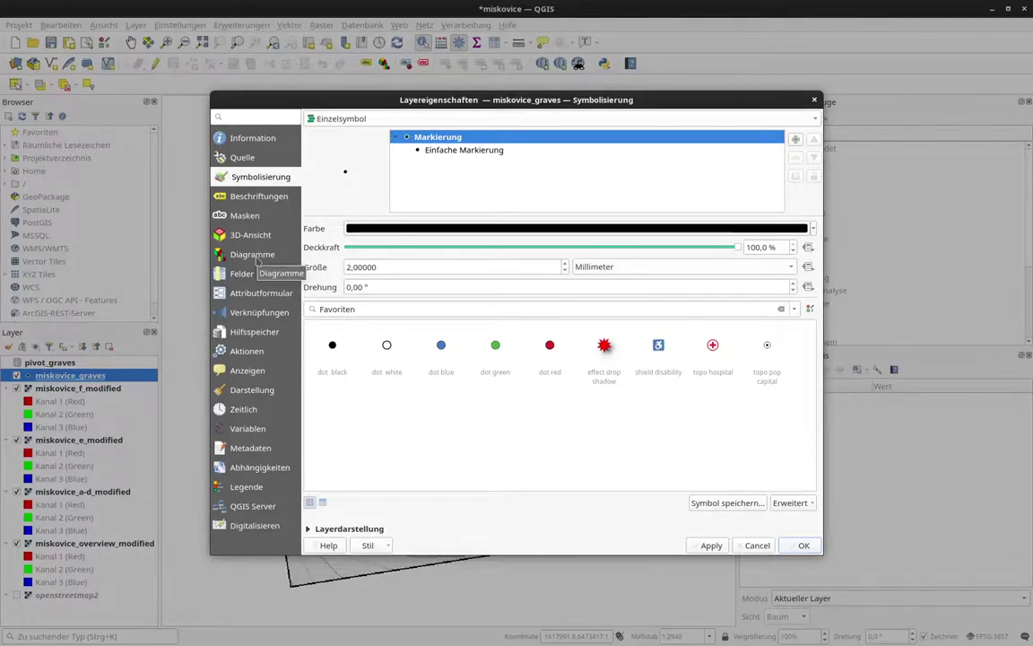
{"action": "left_click", "coordinate": [256, 256]}
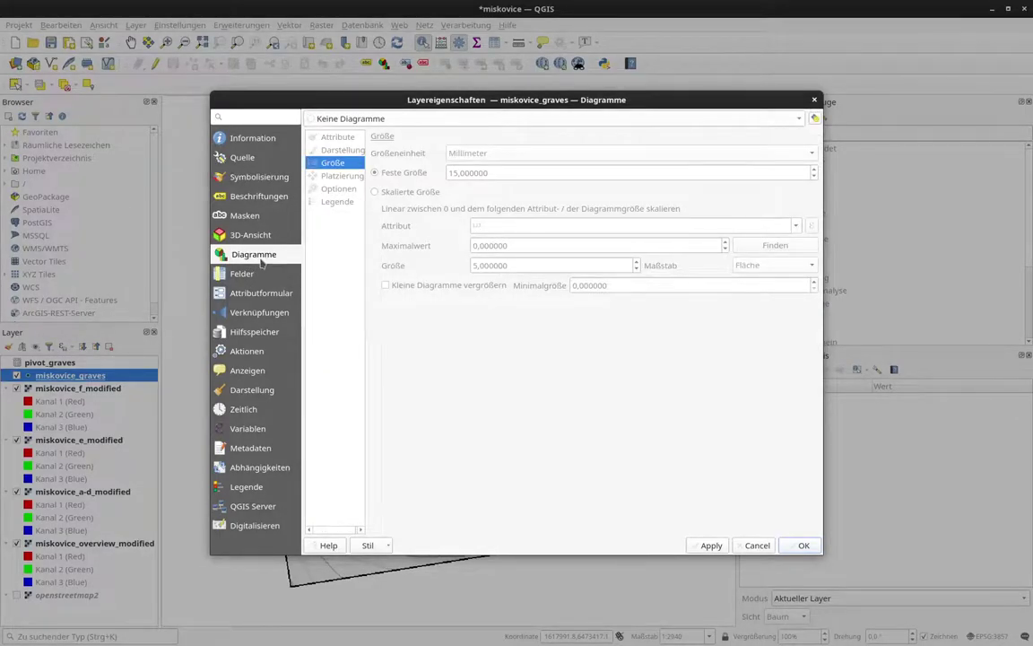
{"action": "left_click", "coordinate": [390, 120]}
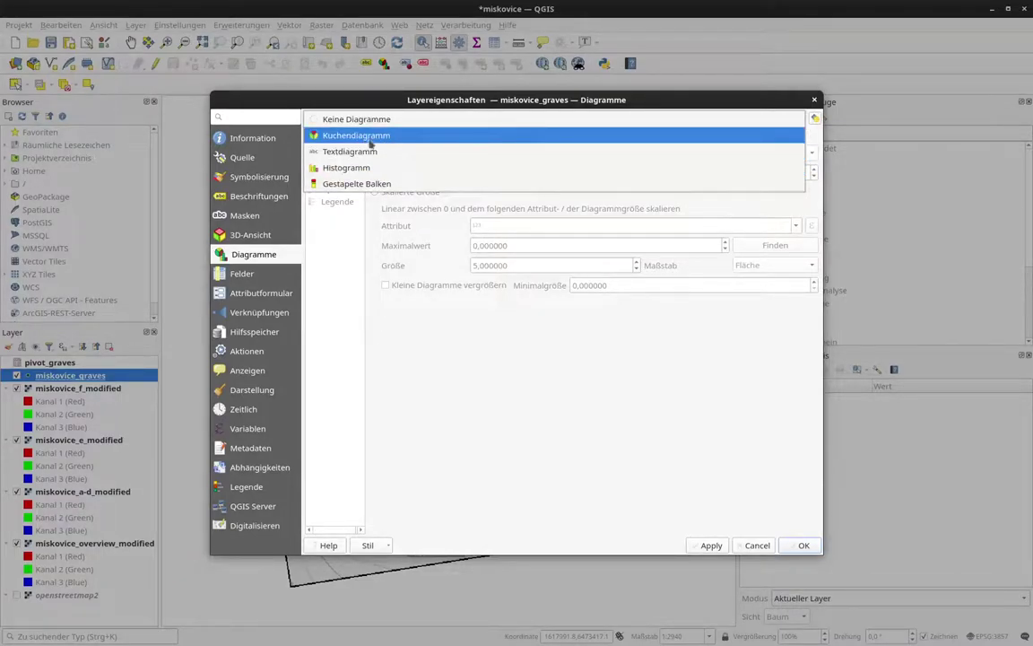
{"action": "left_click", "coordinate": [372, 139]}
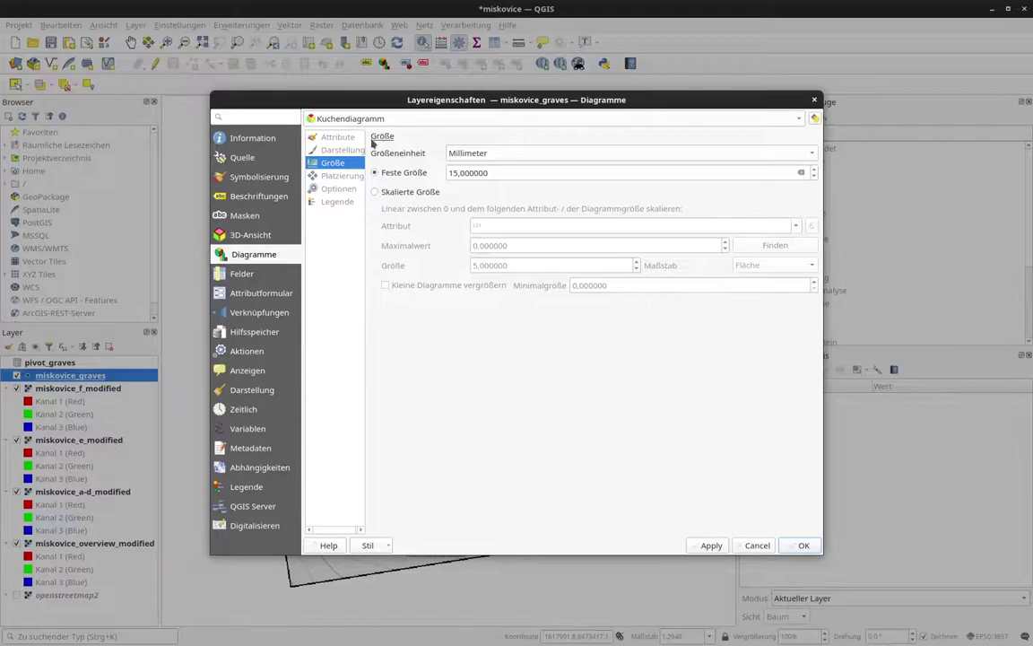
Assign every pivot_graves artifact field, from eyelet pin to vessel, as pie slices and apply
{"action": "left_click", "coordinate": [344, 139]}
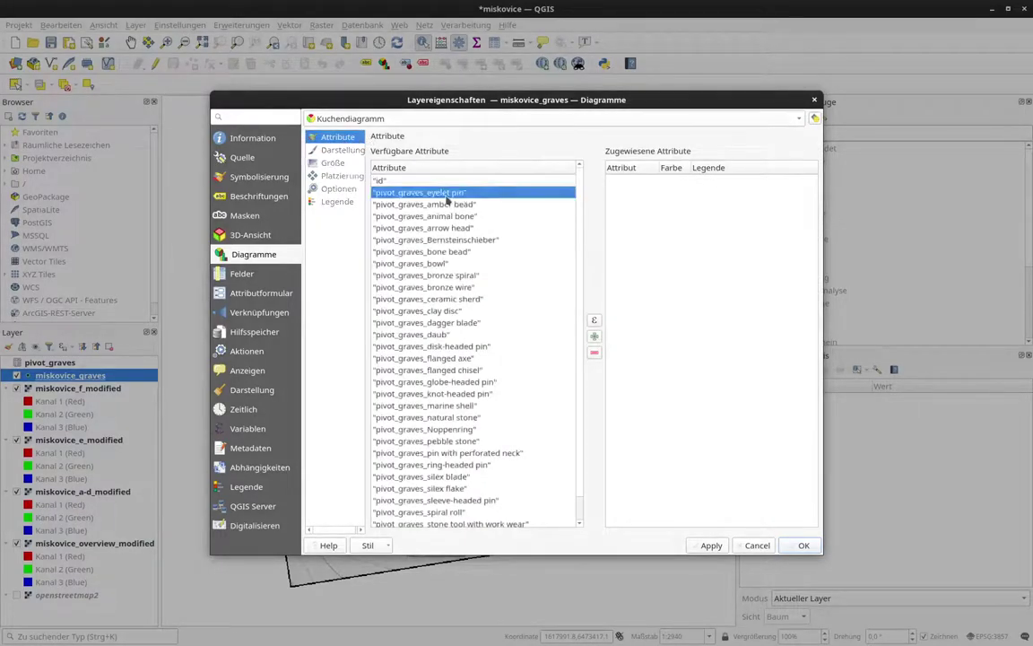
{"action": "left_click", "coordinate": [405, 192]}
{"action": "left_click_drag", "start_coordinate": [429, 453], "coordinate": [429, 474]}
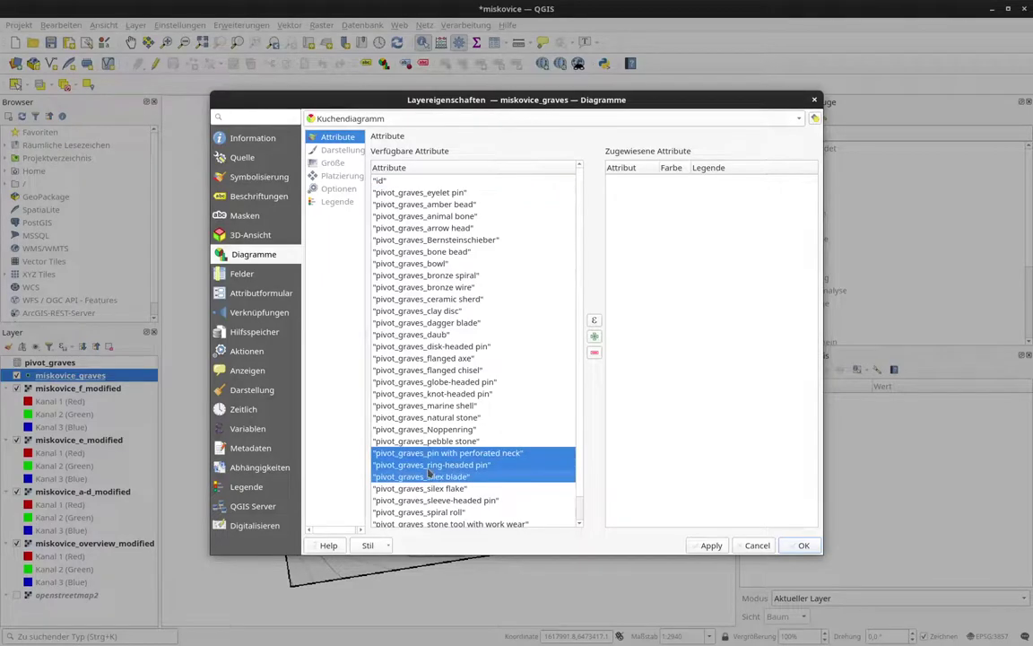
{"action": "left_click", "coordinate": [422, 194]}
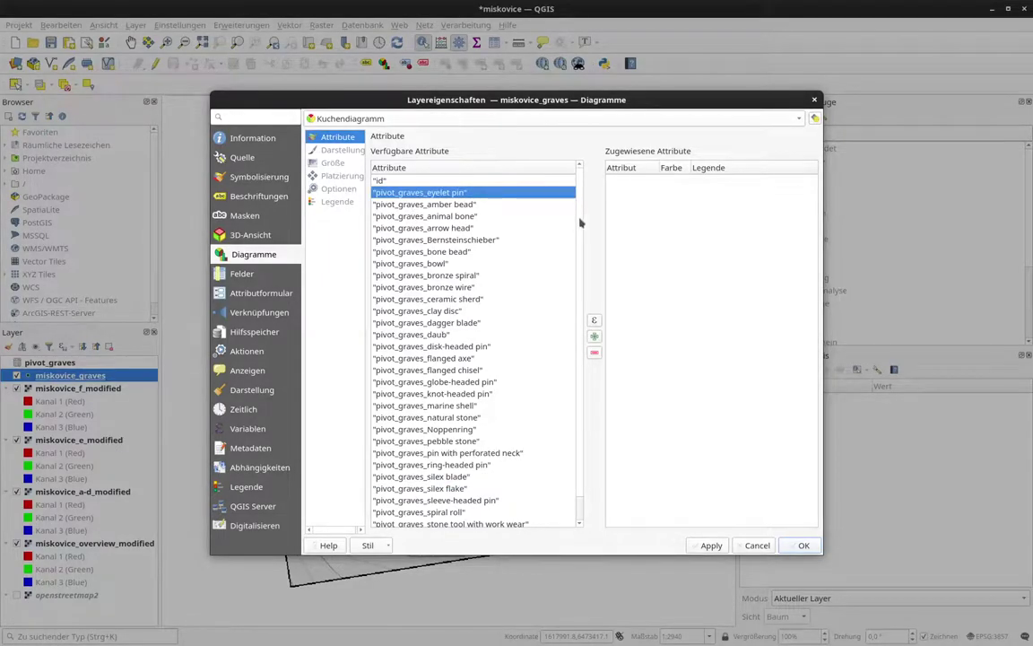
{"action": "scroll", "coordinate": [538, 341], "scroll_direction": "down", "scroll_amount": 1}
{"action": "left_click", "coordinate": [445, 512], "text": "shift"}
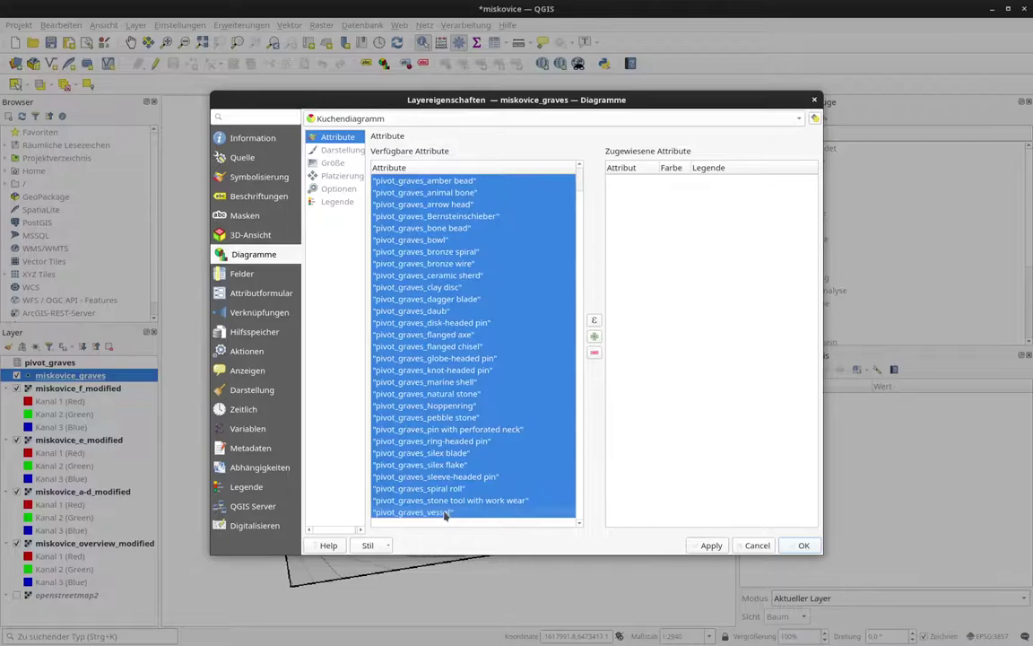
{"action": "scroll", "coordinate": [463, 336], "scroll_direction": "up", "scroll_amount": 1}
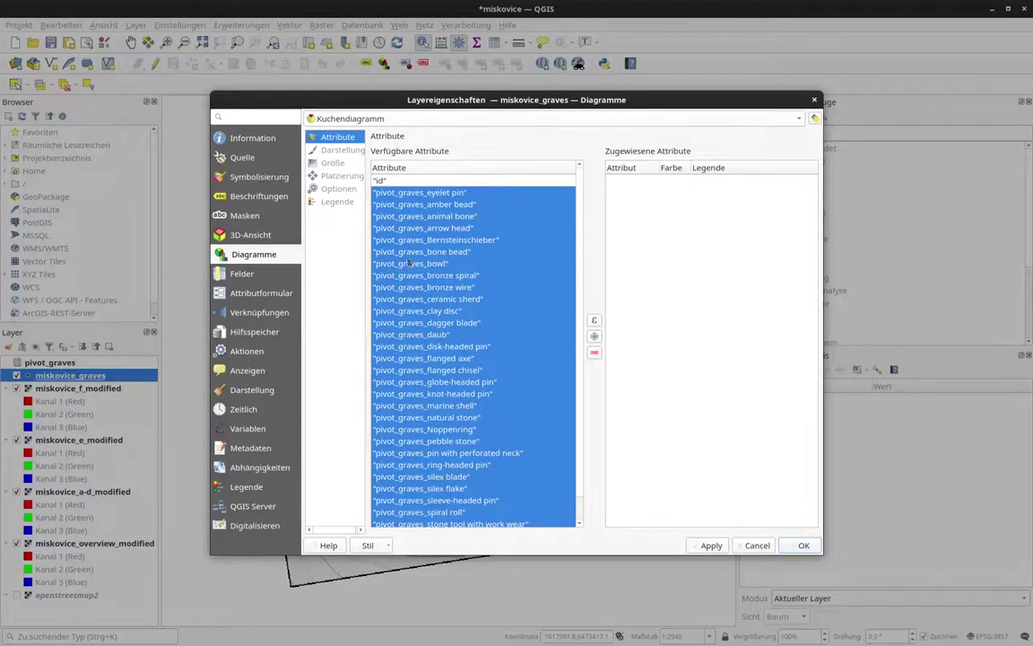
{"action": "left_click", "coordinate": [594, 338]}
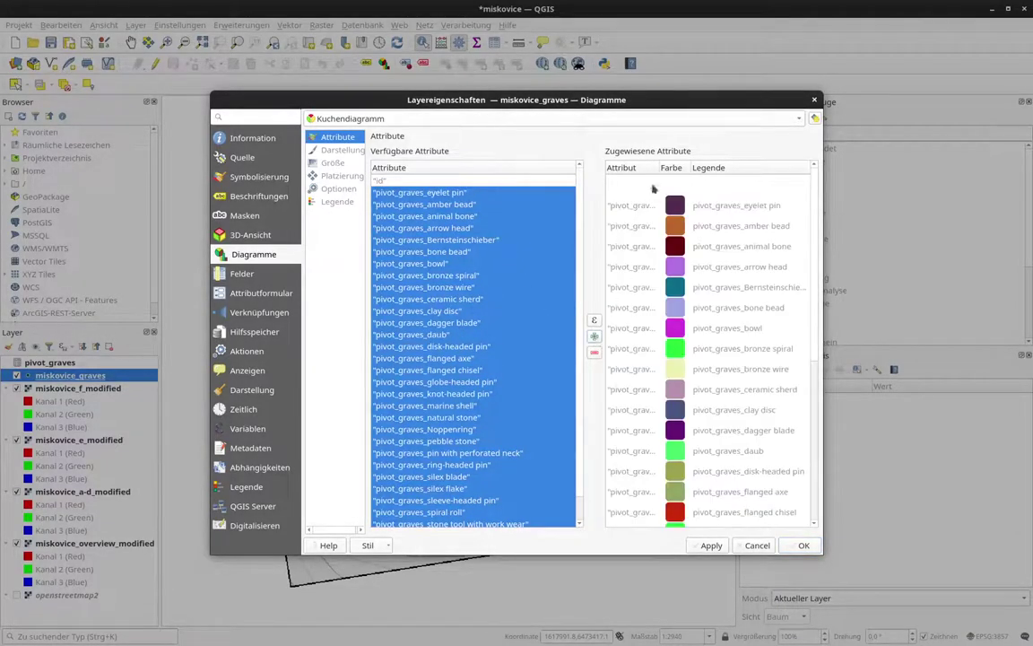
{"action": "scroll", "coordinate": [717, 403], "scroll_direction": "down", "scroll_amount": 5}
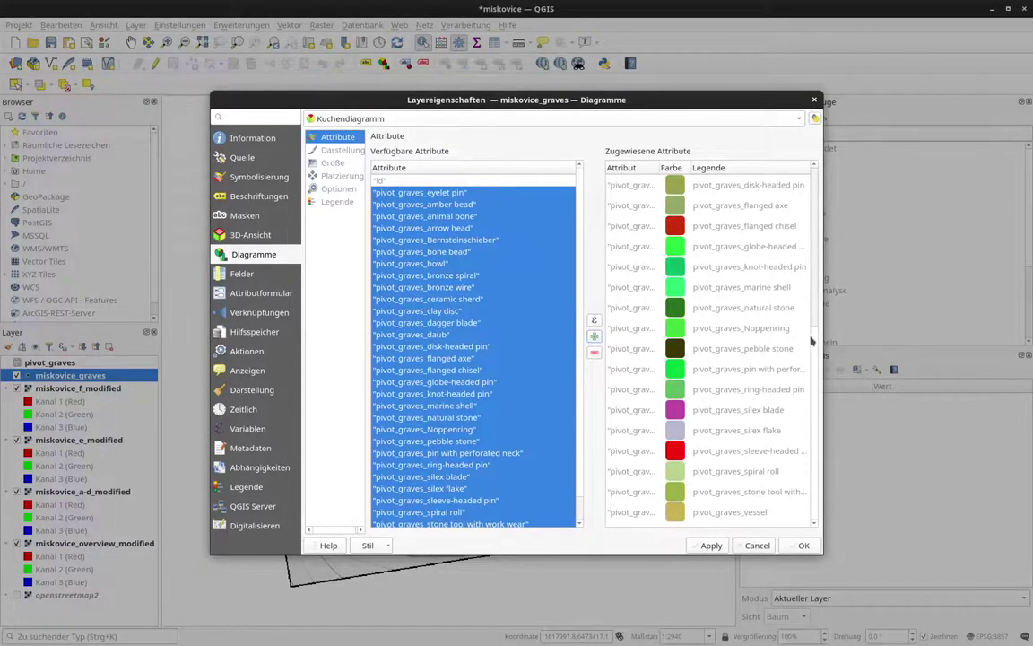
{"action": "left_click_drag", "start_coordinate": [813, 341], "coordinate": [805, 199]}
{"action": "scroll", "coordinate": [805, 199], "scroll_direction": "up", "scroll_amount": 1}
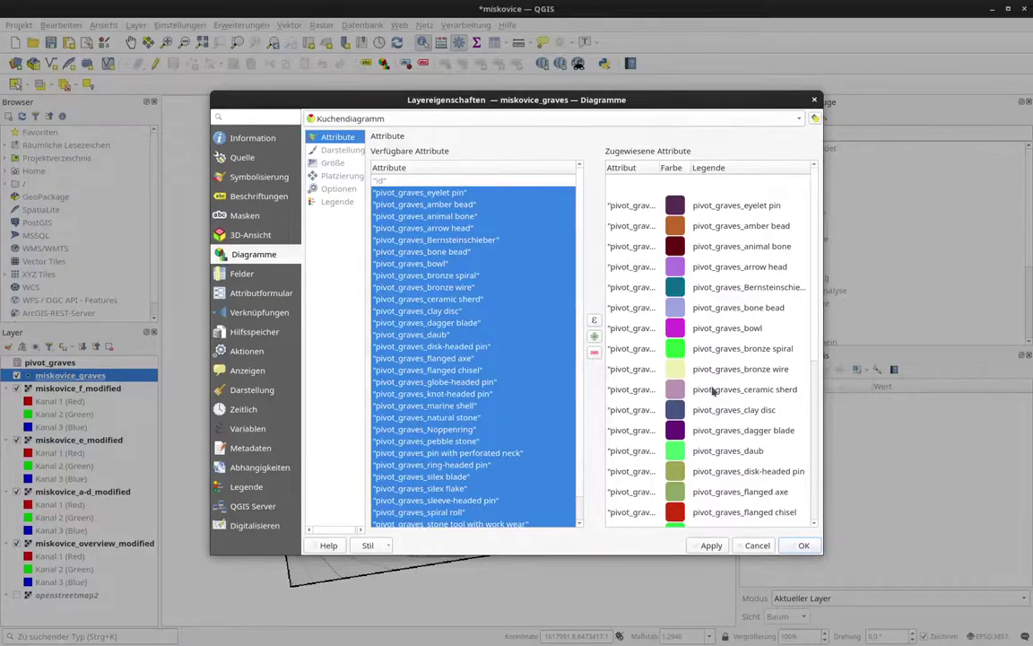
{"action": "left_click", "coordinate": [708, 545]}
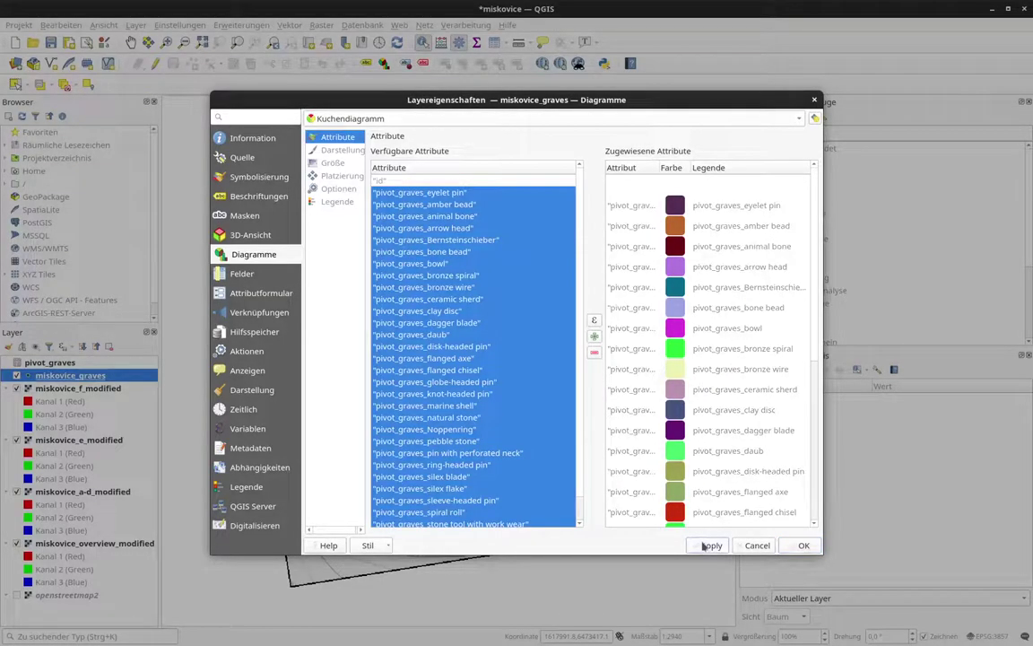
Close the properties to show the new pie charts, then reopen miskovice_graves layer properties
{"action": "left_click", "coordinate": [803, 546]}
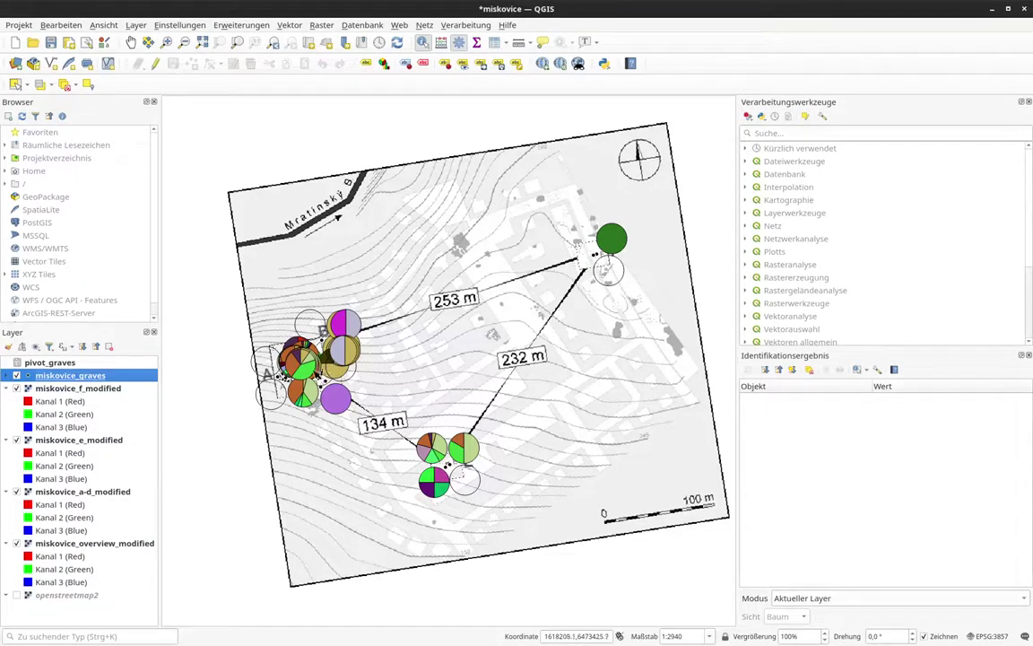
{"action": "right_click", "coordinate": [72, 377]}
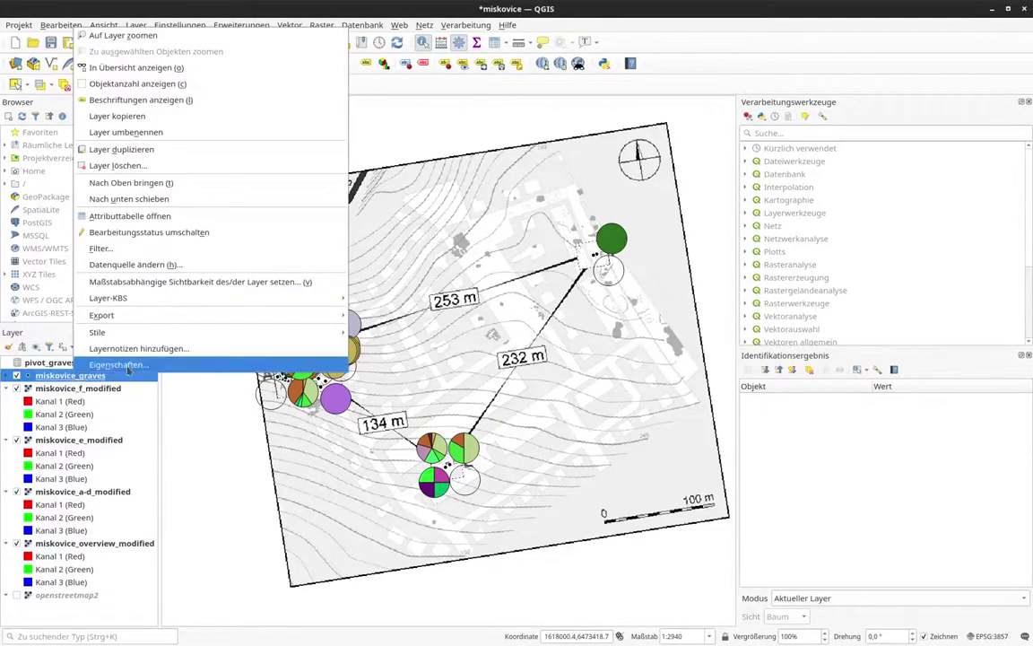
{"action": "left_click", "coordinate": [90, 362]}
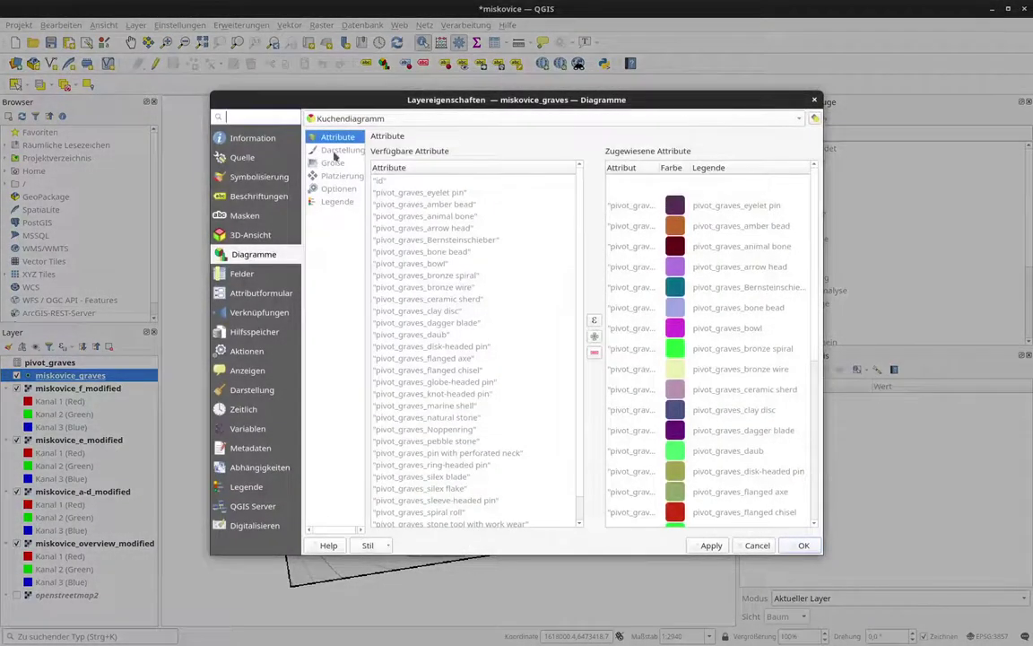
Set the grave pie charts' fixed diagram size to 8 mm
{"action": "left_click", "coordinate": [338, 151]}
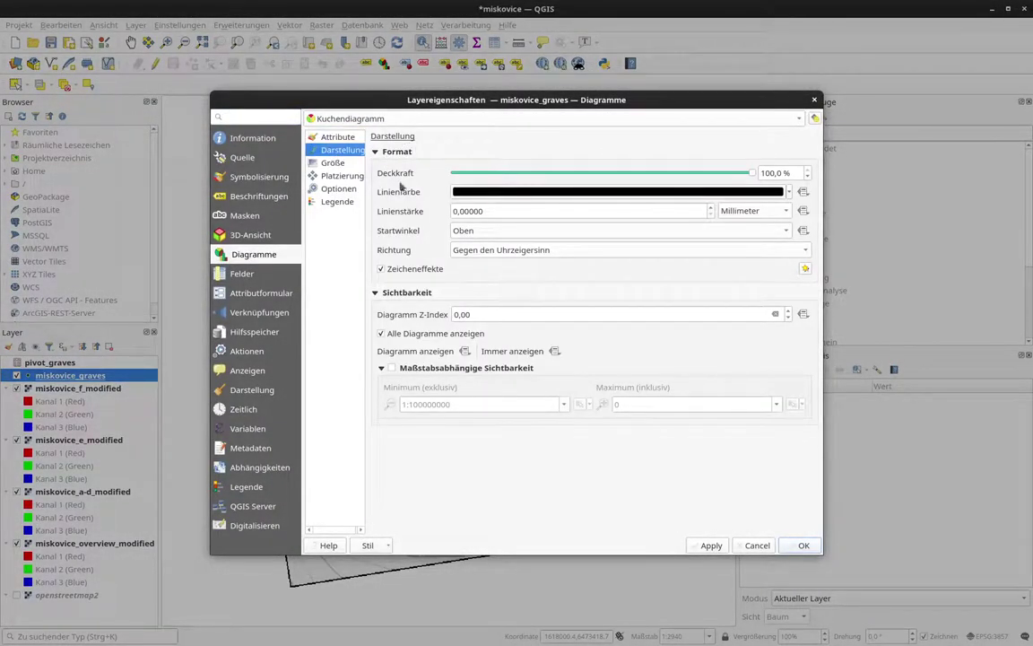
{"action": "left_click", "coordinate": [330, 164]}
{"action": "left_click_drag", "start_coordinate": [500, 174], "coordinate": [449, 173]}
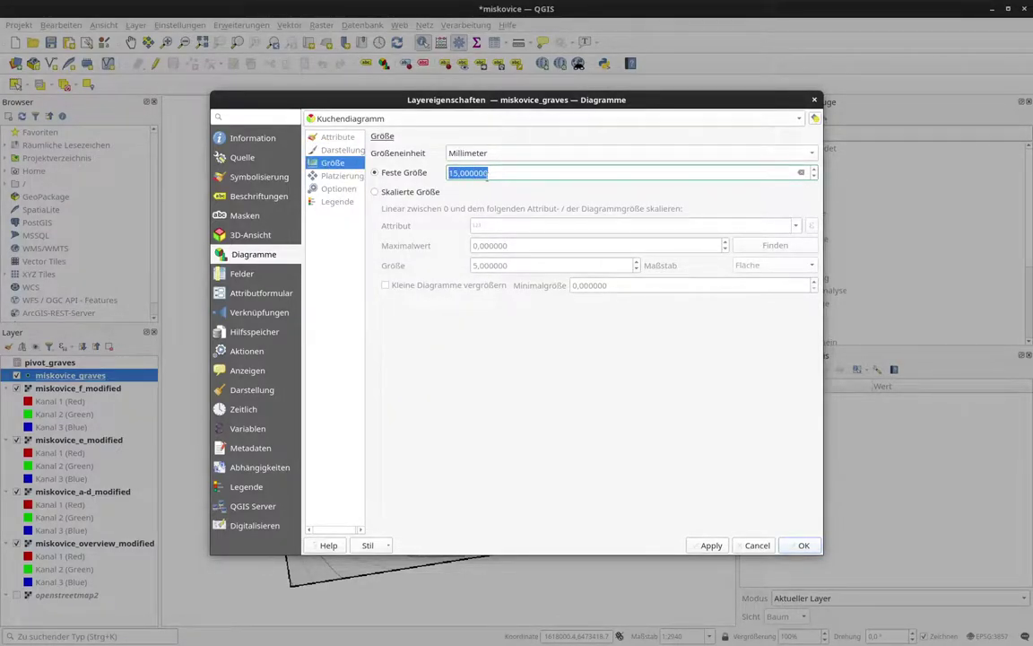
{"action": "type", "text": "5"}
{"action": "key", "text": "BackSpace"}
{"action": "type", "text": "8"}
Set the diagram placement to Über Punkt, over each grave point
{"action": "left_click", "coordinate": [341, 175]}
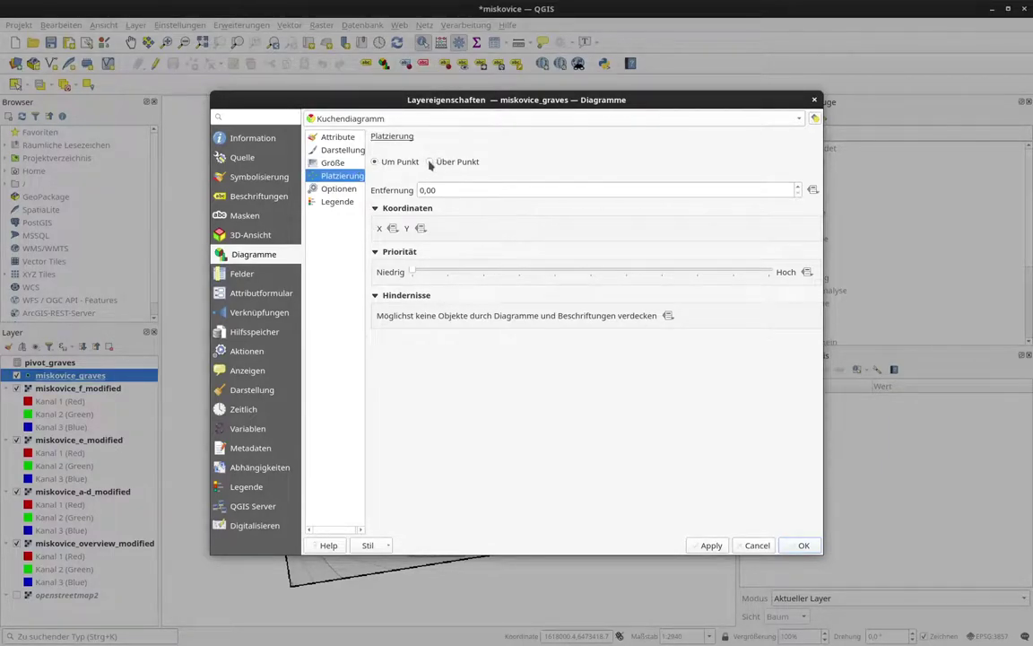
{"action": "left_click", "coordinate": [436, 163]}
{"action": "left_click", "coordinate": [397, 163]}
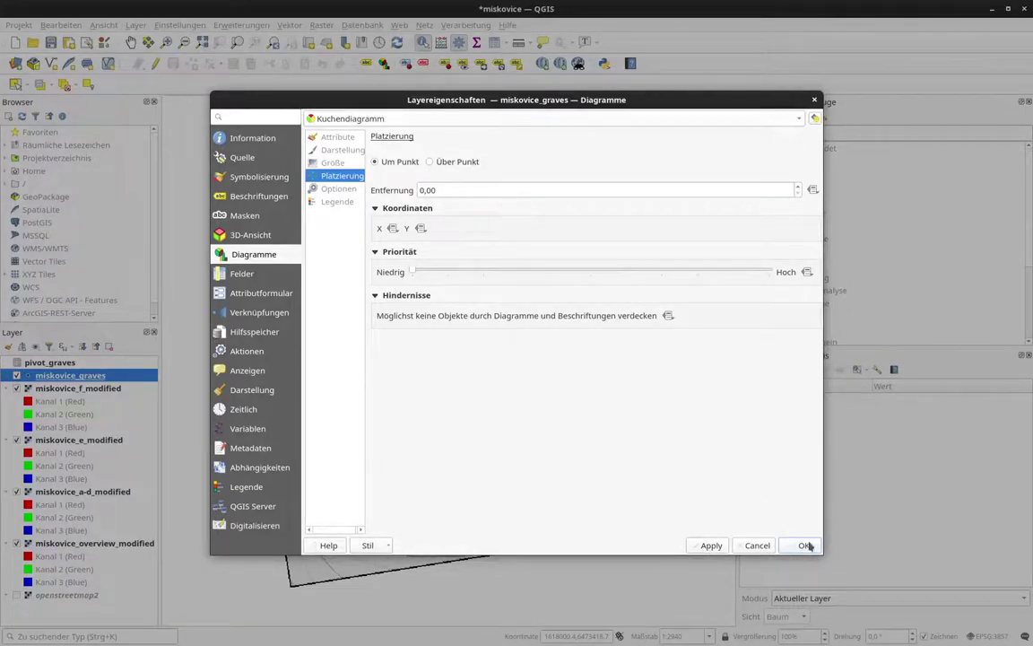
{"action": "left_click", "coordinate": [447, 163]}
Apply the 8 mm over-point settings and zoom in on graves near the 22,3 m line
{"action": "left_click", "coordinate": [710, 545]}
{"action": "key", "text": "Return"}
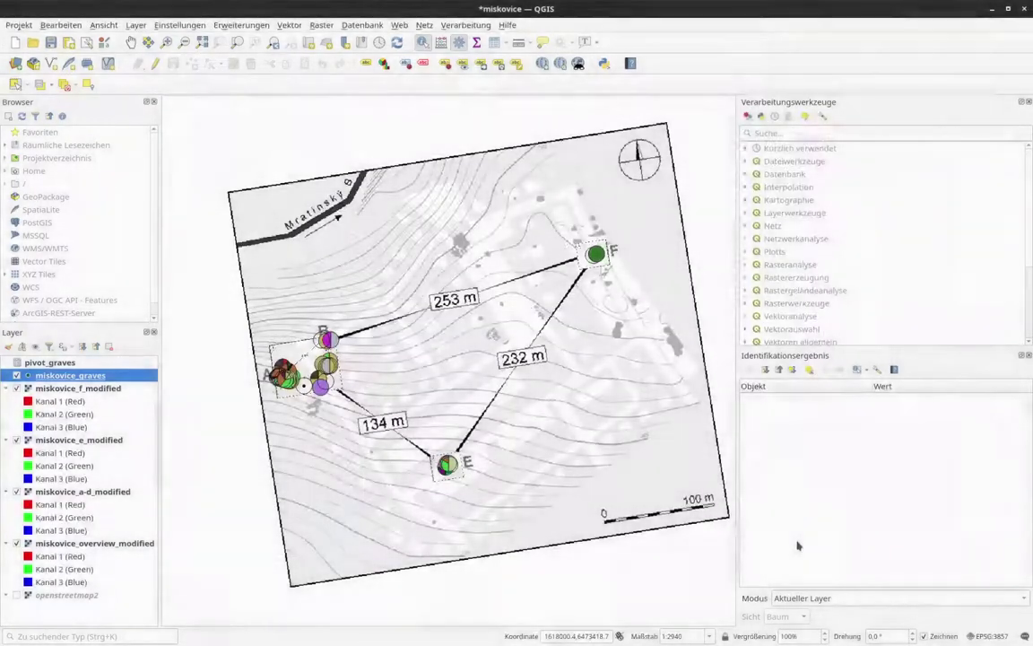
{"action": "scroll", "coordinate": [333, 371], "scroll_direction": "up", "scroll_amount": 3}
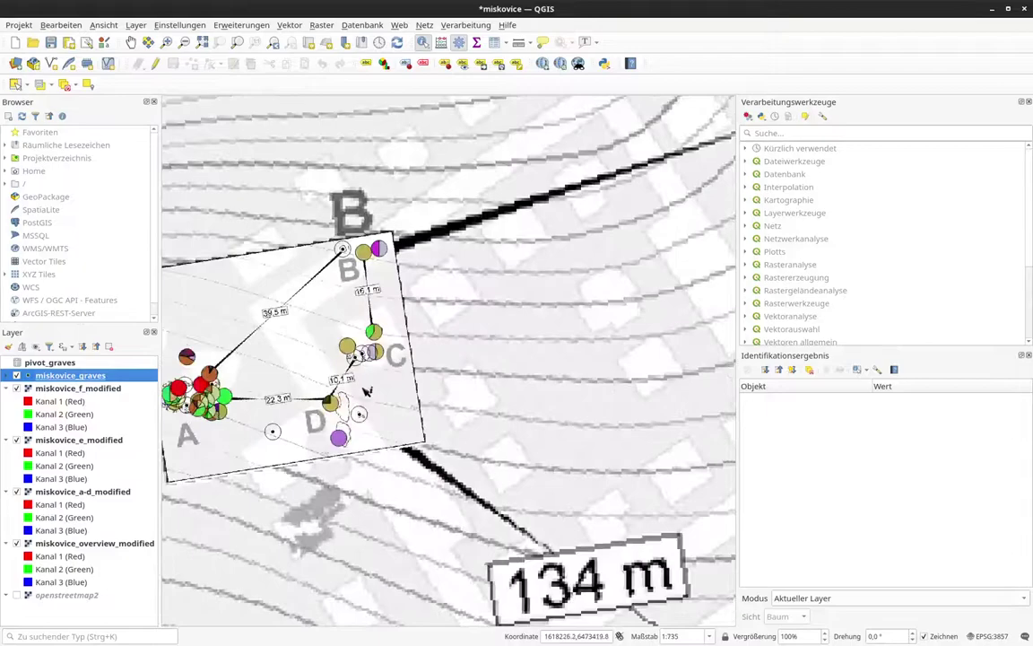
{"action": "scroll", "coordinate": [332, 360], "scroll_direction": "down", "scroll_amount": 1}
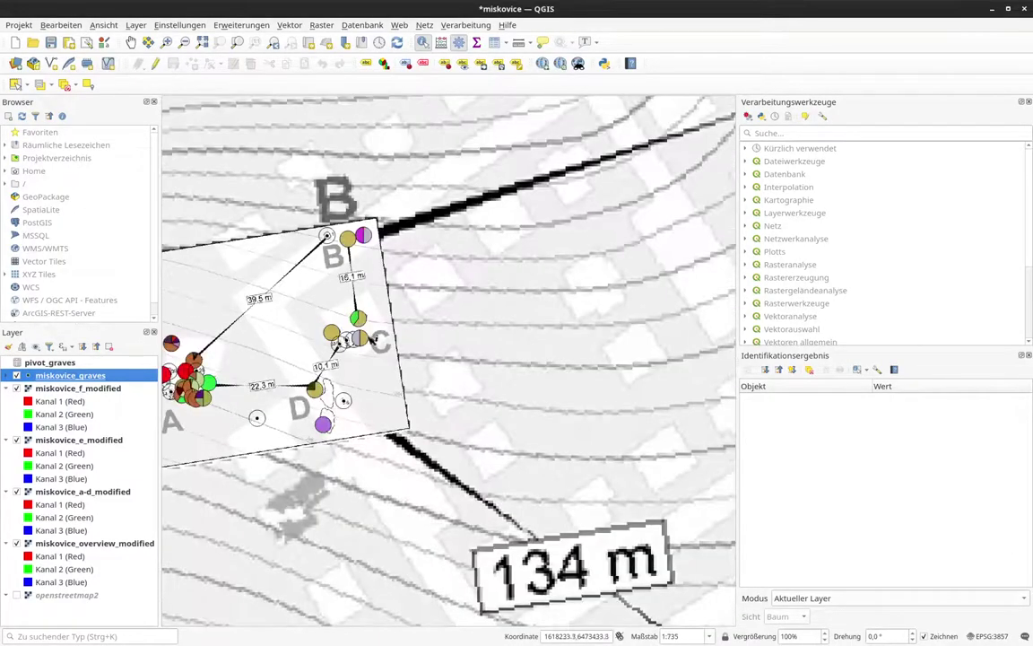
{"action": "scroll", "coordinate": [184, 361], "scroll_direction": "up", "scroll_amount": 2}
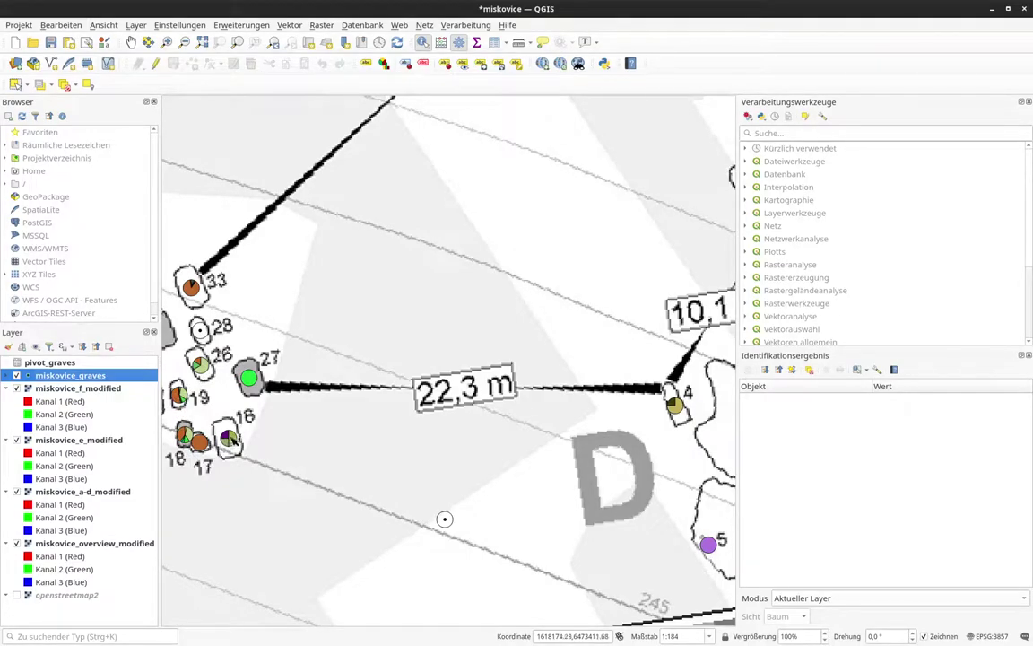
Switch miskovice_graves pie-chart placement back to Um Punkt and apply it
{"action": "right_click", "coordinate": [98, 377]}
{"action": "left_click", "coordinate": [125, 331]}
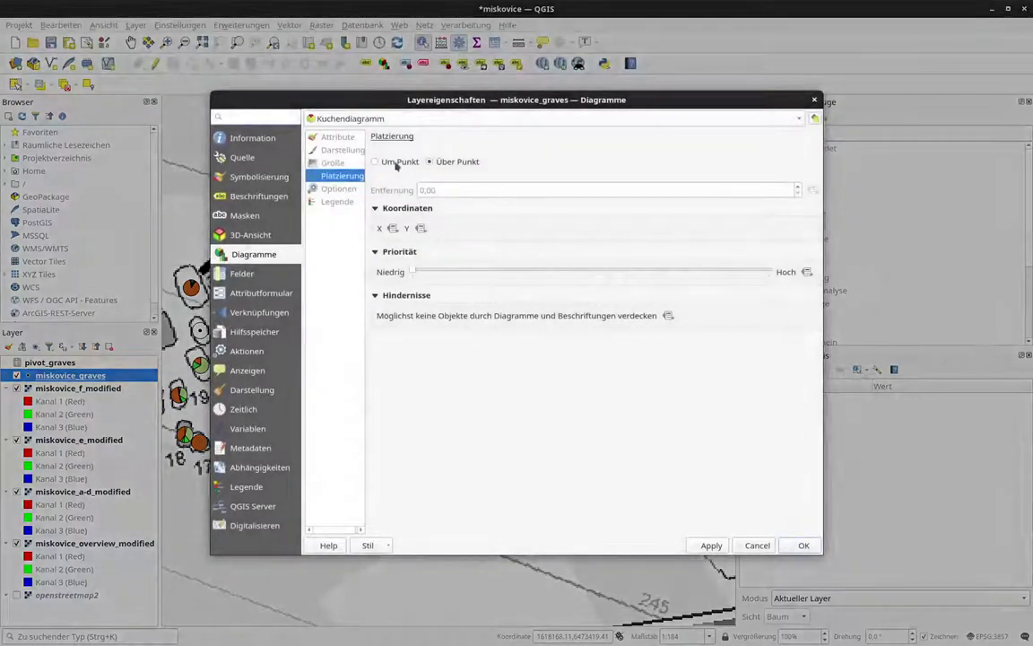
{"action": "left_click", "coordinate": [396, 163]}
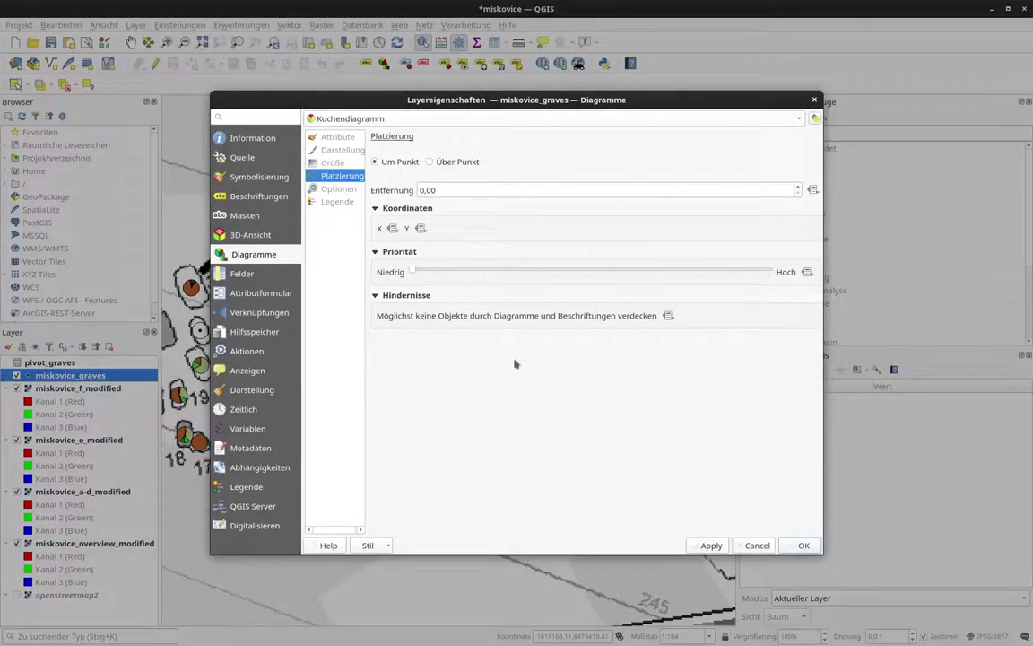
{"action": "left_click", "coordinate": [709, 546]}
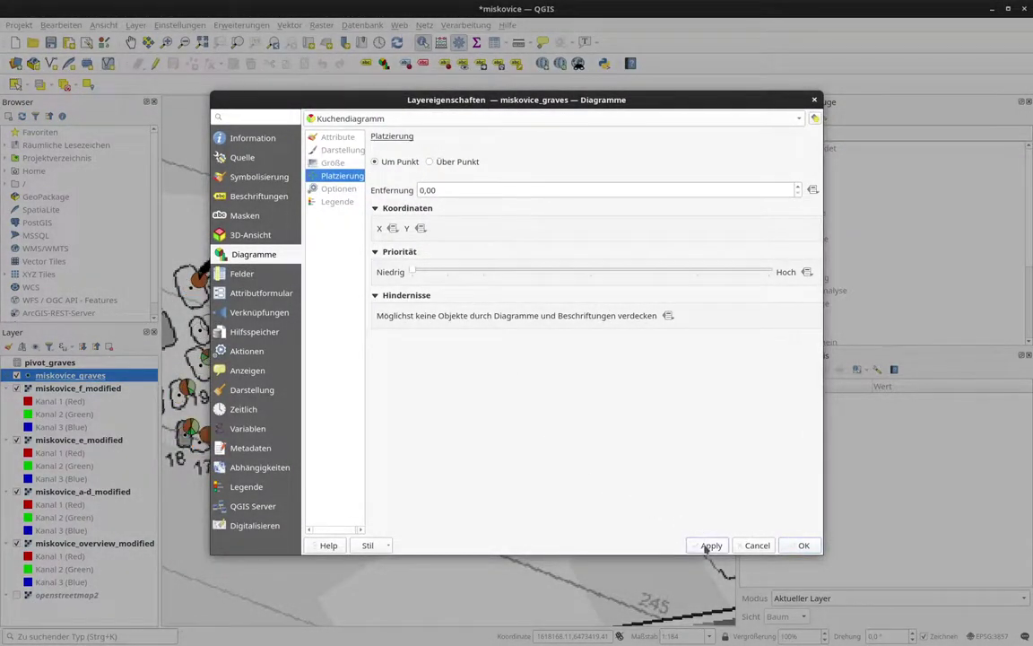
{"action": "left_click", "coordinate": [803, 546]}
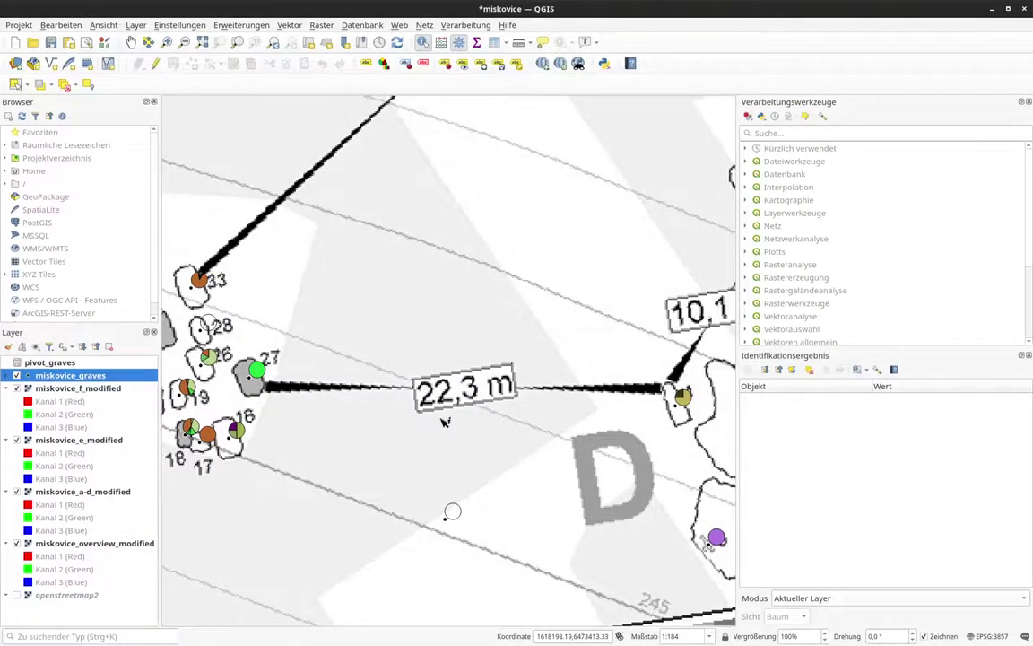
Pan and zoom the map to show grave groups A–D with their pie charts at 1:367
{"action": "scroll", "coordinate": [444, 421], "scroll_direction": "down", "scroll_amount": 1}
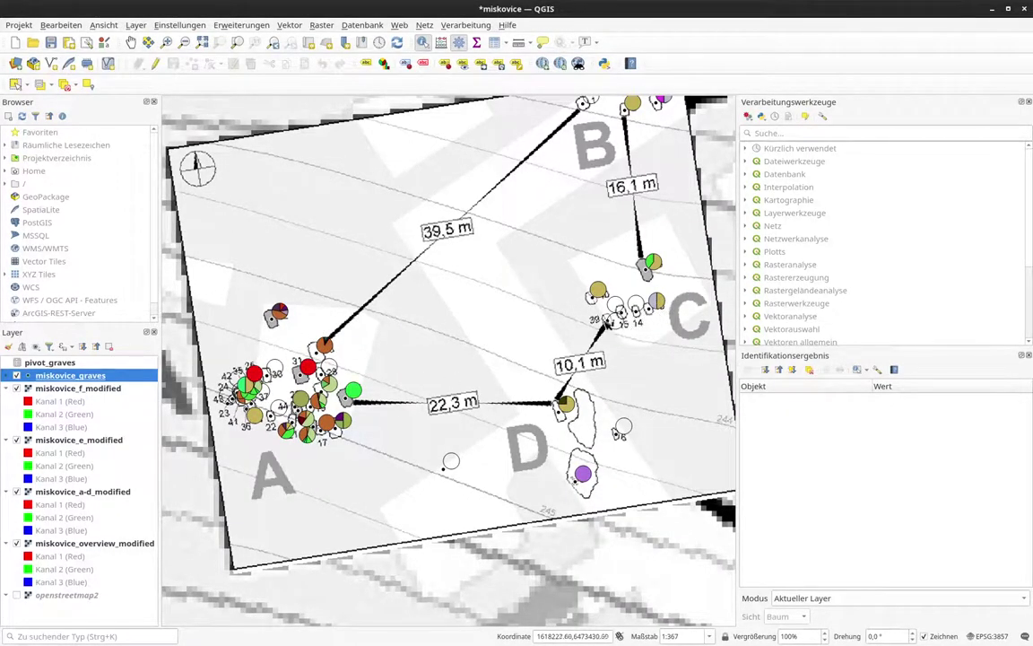
{"action": "scroll", "coordinate": [630, 313], "scroll_direction": "up", "scroll_amount": 1}
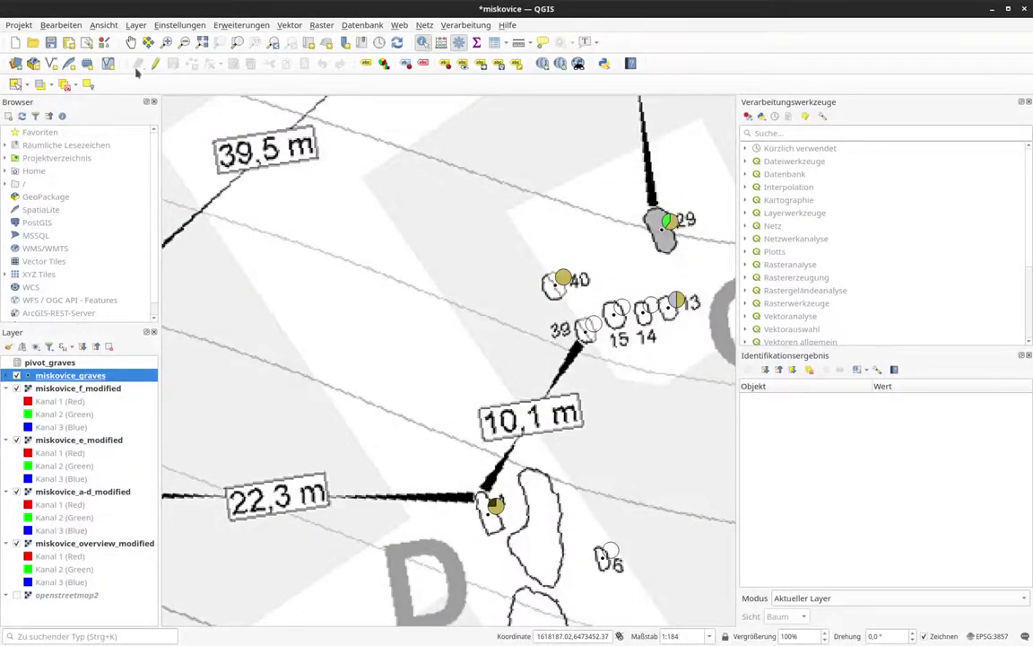
{"action": "left_click", "coordinate": [130, 42]}
{"action": "left_click_drag", "start_coordinate": [227, 241], "coordinate": [527, 347]}
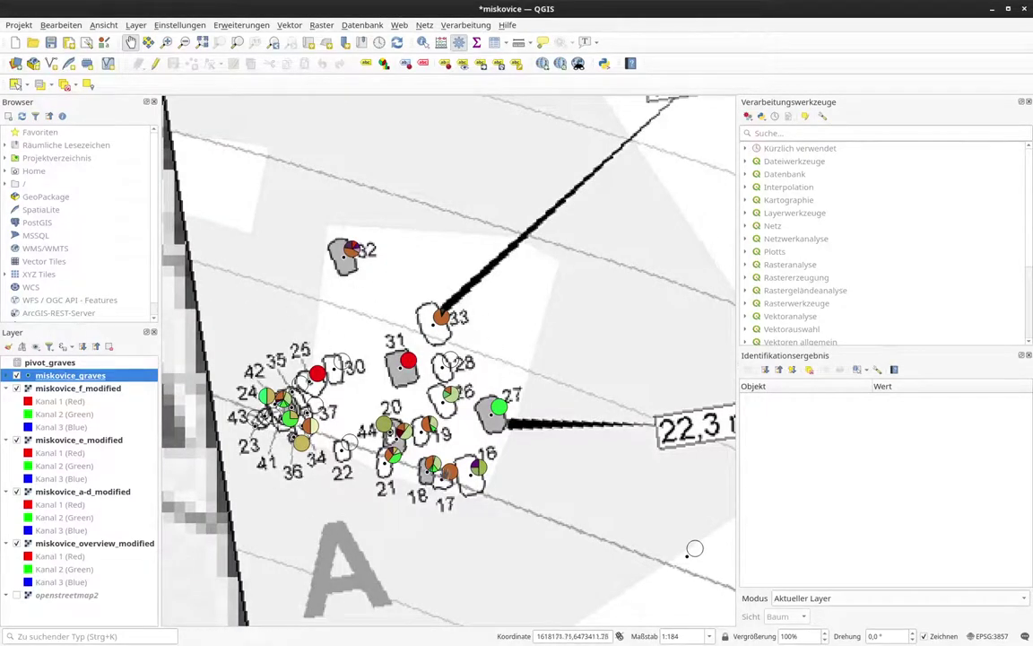
{"action": "scroll", "coordinate": [462, 366], "scroll_direction": "down", "scroll_amount": 1}
{"action": "left_click_drag", "start_coordinate": [592, 369], "coordinate": [436, 384]}
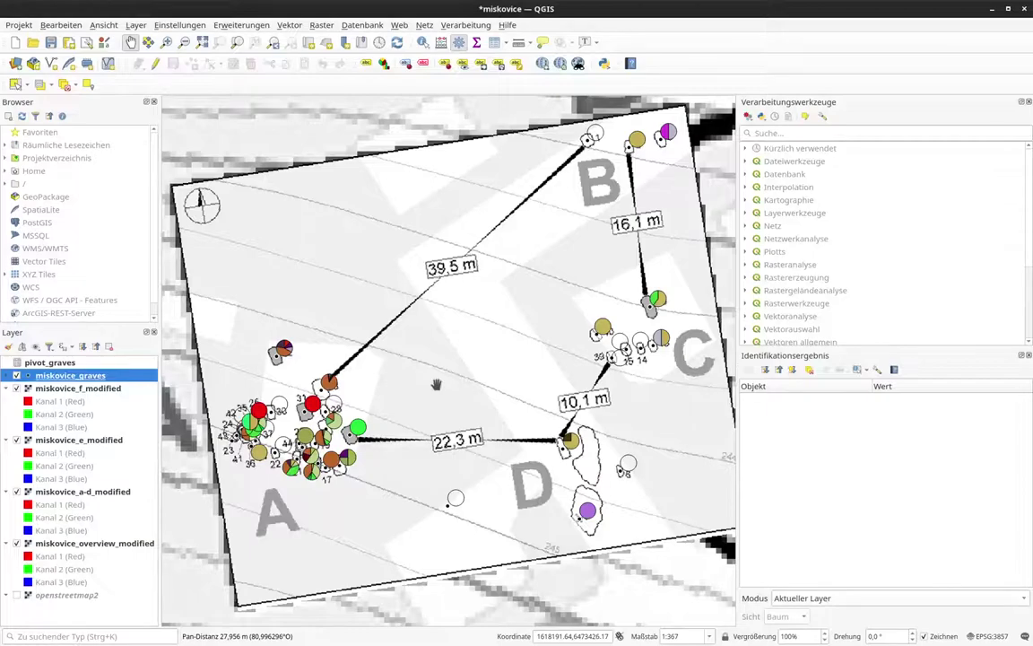